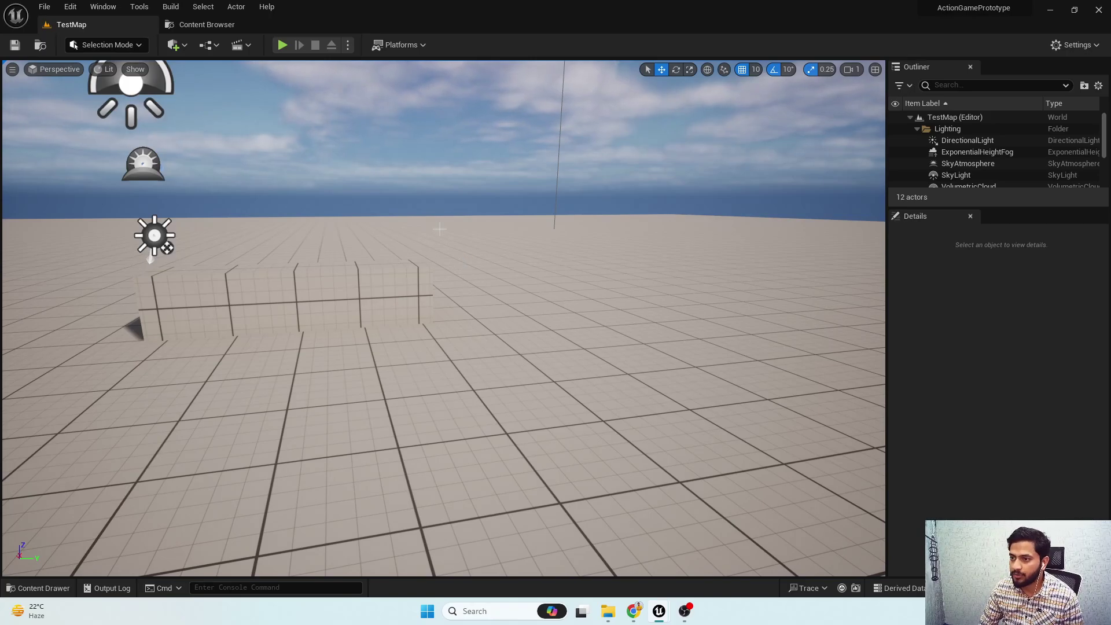
# - Open the ABP_PlayerCharacter animation blueprint from the ThirdPerson/Blueprints/AnimBPs folder
pyautogui.click(206, 24)
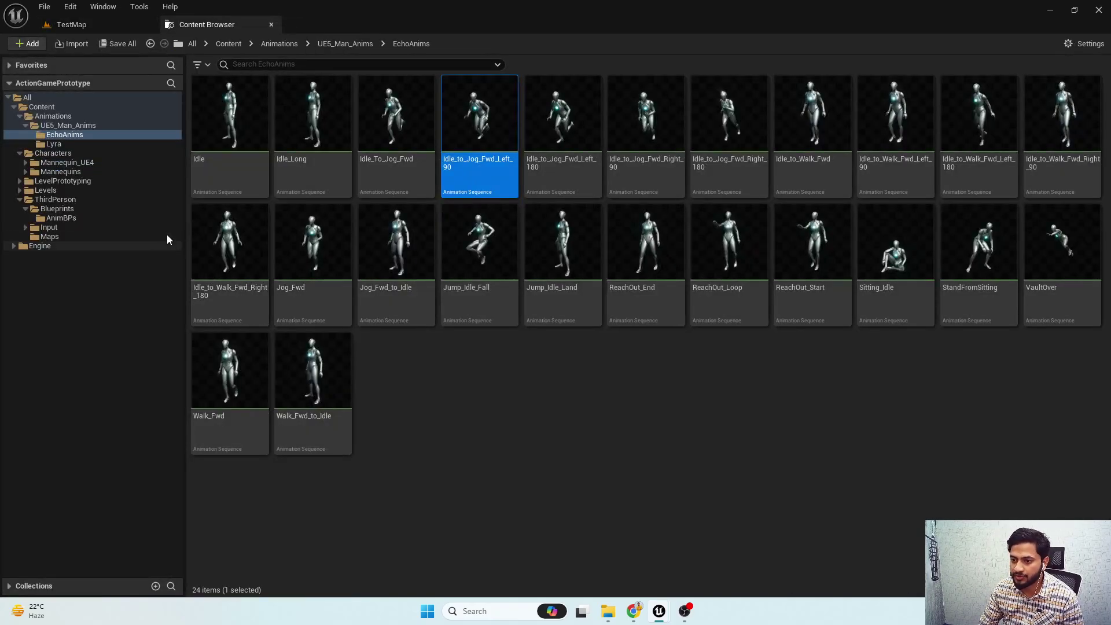
pyautogui.click(60, 209)
pyautogui.click(68, 218)
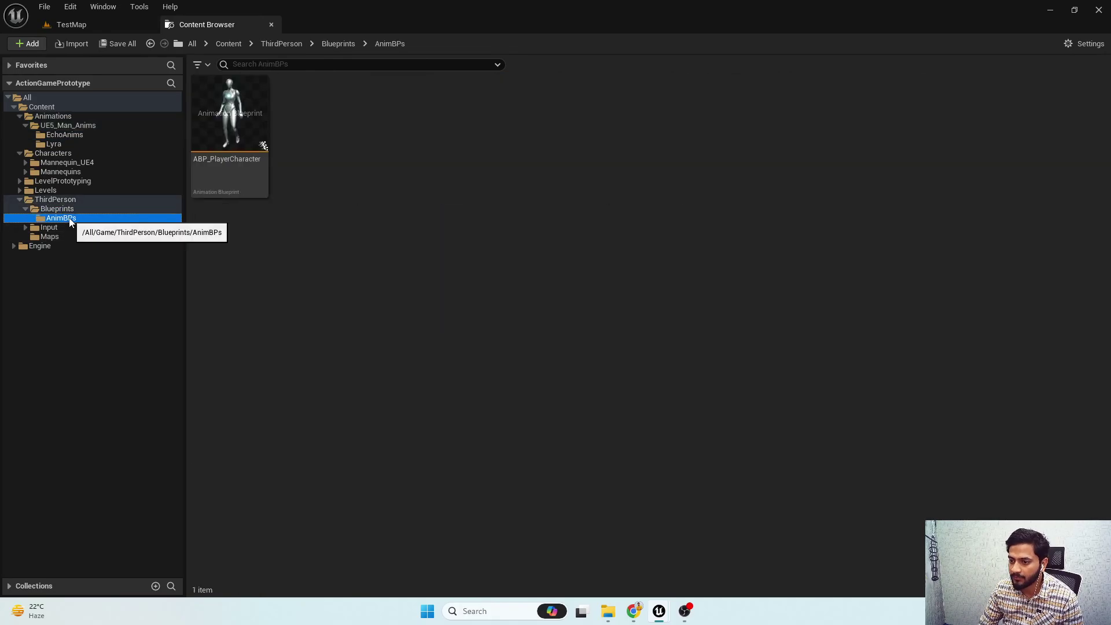
pyautogui.doubleClick(232, 174)
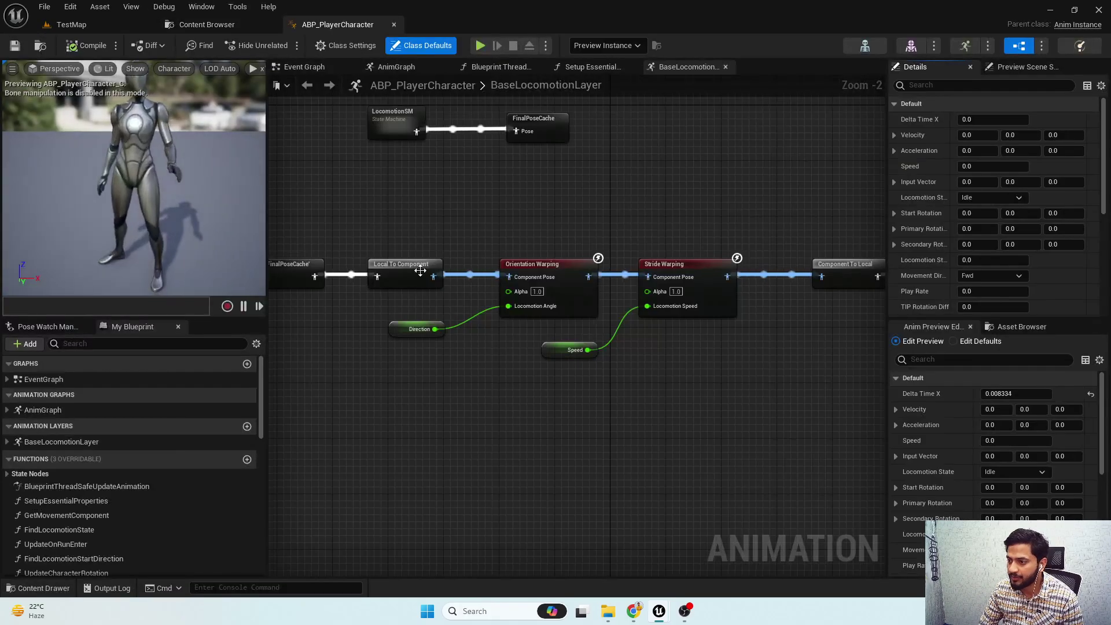
# - Bypass the Orientation Warping node by wiring Local To Component directly into Stride Warping's Component Pose
pyautogui.scroll(-5, 420, 270)
pyautogui.moveTo(432, 230); pyautogui.dragTo(491, 282, button='right')
pyautogui.scroll(4, 494, 284)
pyautogui.moveTo(585, 337); pyautogui.dragTo(504, 244, button='right')
pyautogui.scroll(1, 413, 265)
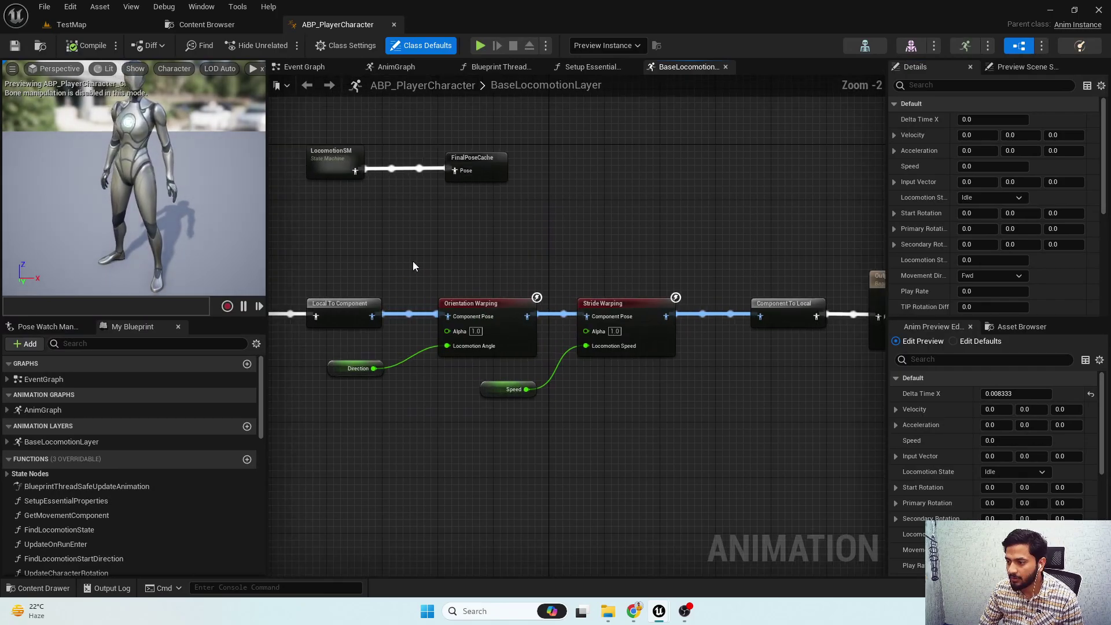
pyautogui.moveTo(413, 266); pyautogui.dragTo(447, 216, button='right')
pyautogui.moveTo(406, 267); pyautogui.dragTo(618, 266)
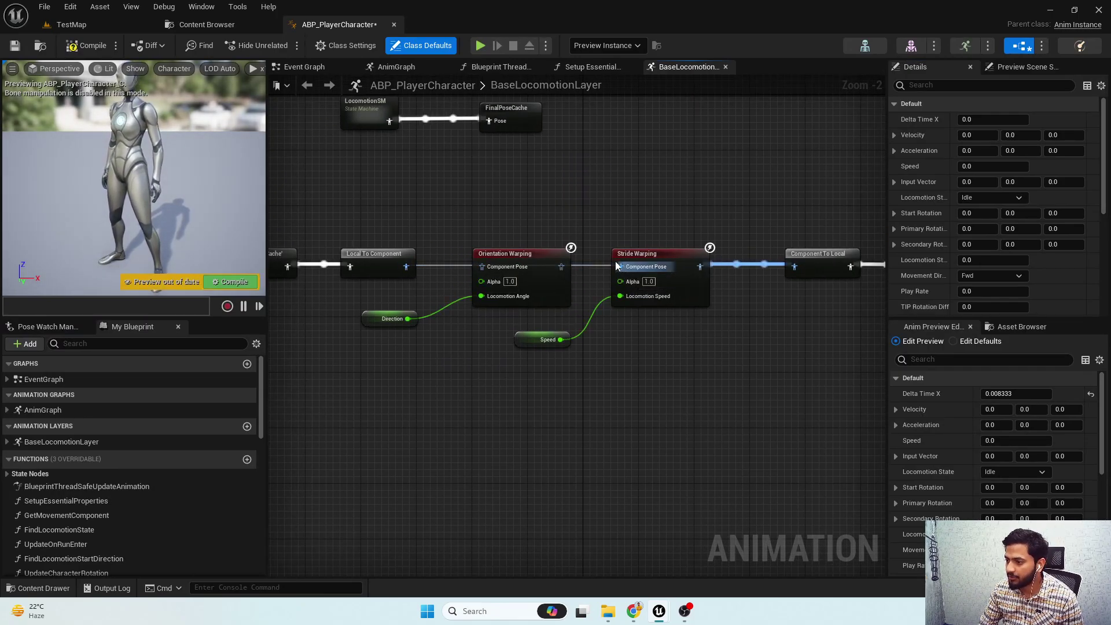
# - Play-test TestMap, moving the character forward, left and right to examine its directional start animations, and end the session
pyautogui.click(96, 25)
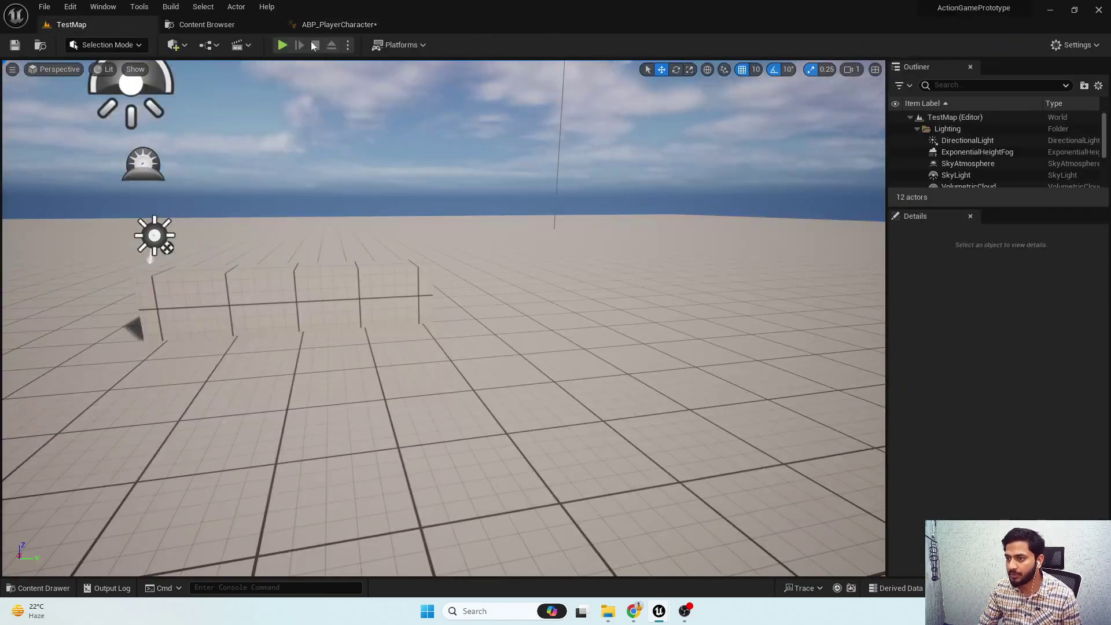
pyautogui.click(283, 45)
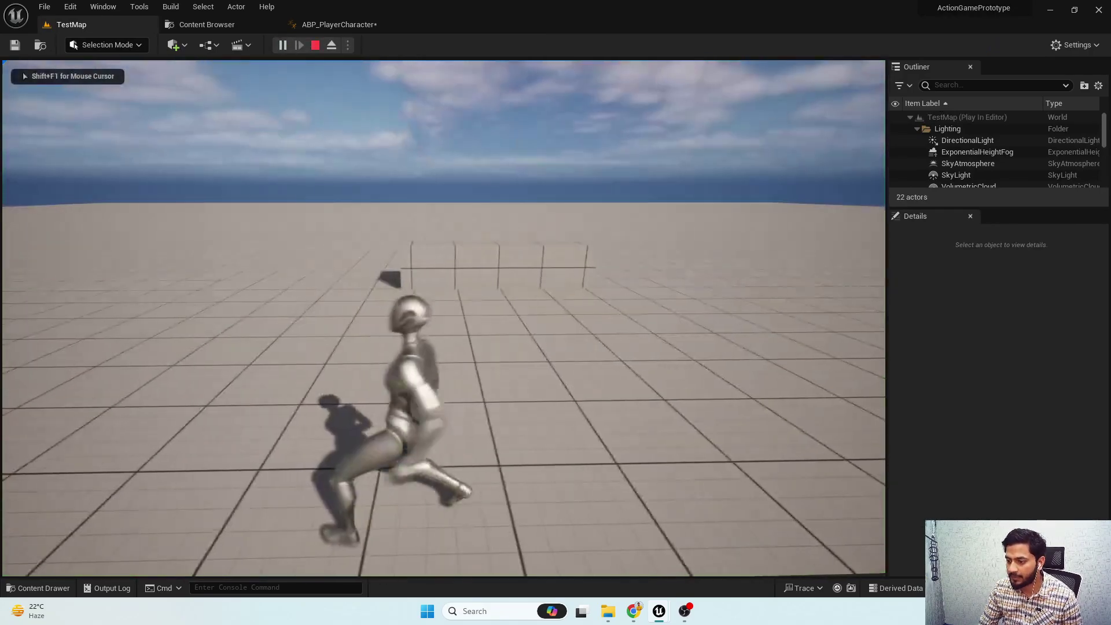
pyautogui.press('d')
pyautogui.press('w')
pyautogui.press('a')
pyautogui.press('d')
pyautogui.press('w')
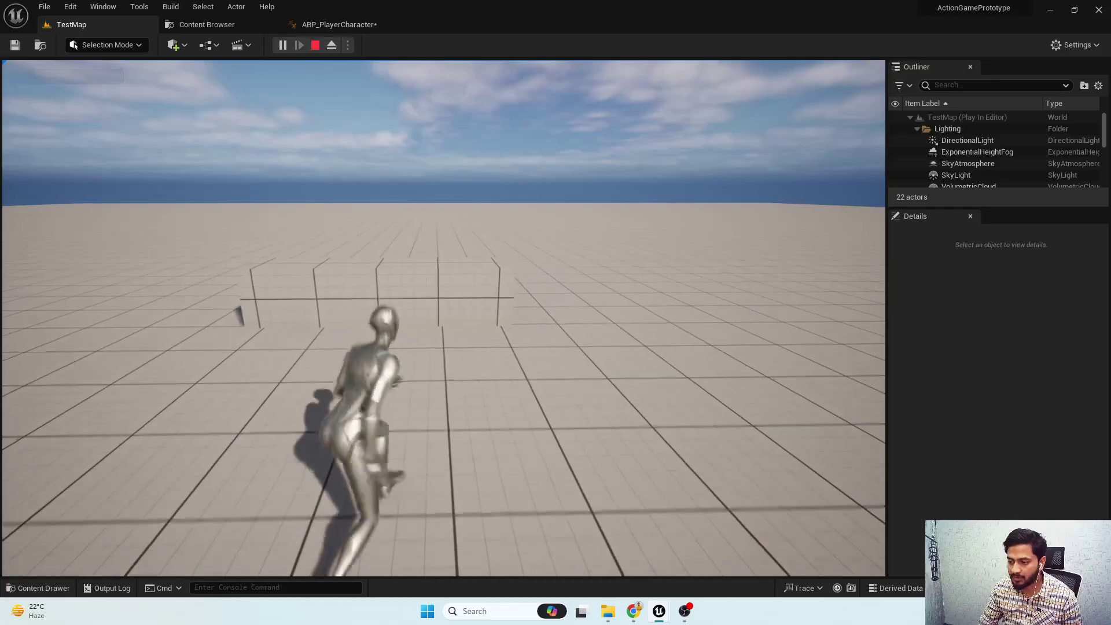
pyautogui.press('a')
pyautogui.press('d')
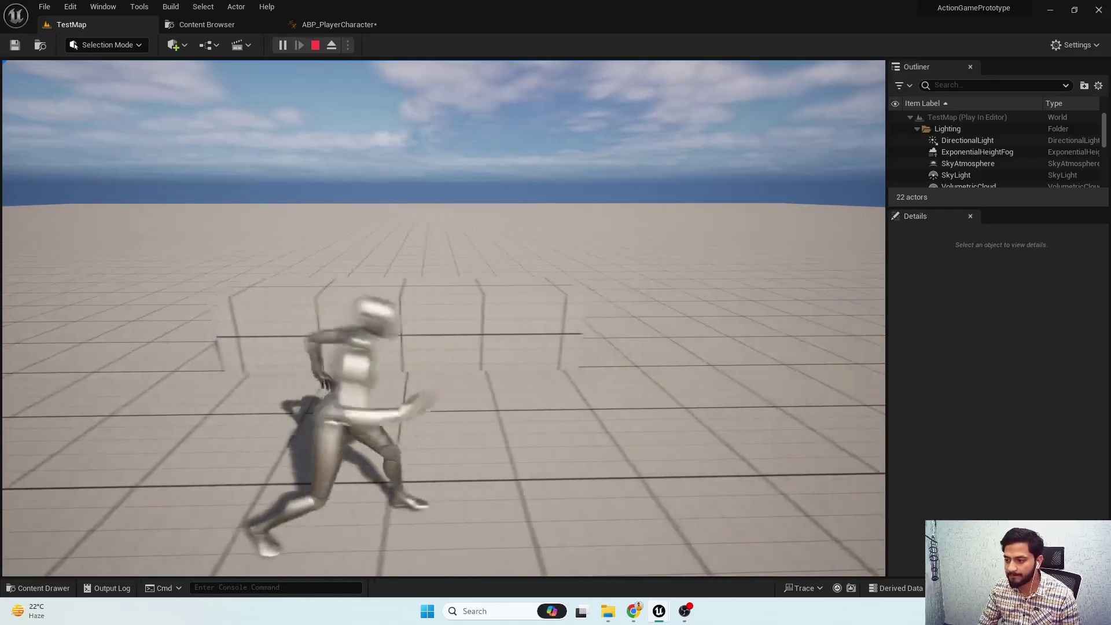
pyautogui.press('Escape')
# - Restore the pose links from Local To Component through Orientation Warping to Stride Warping and compile the blueprint
pyautogui.click(341, 24)
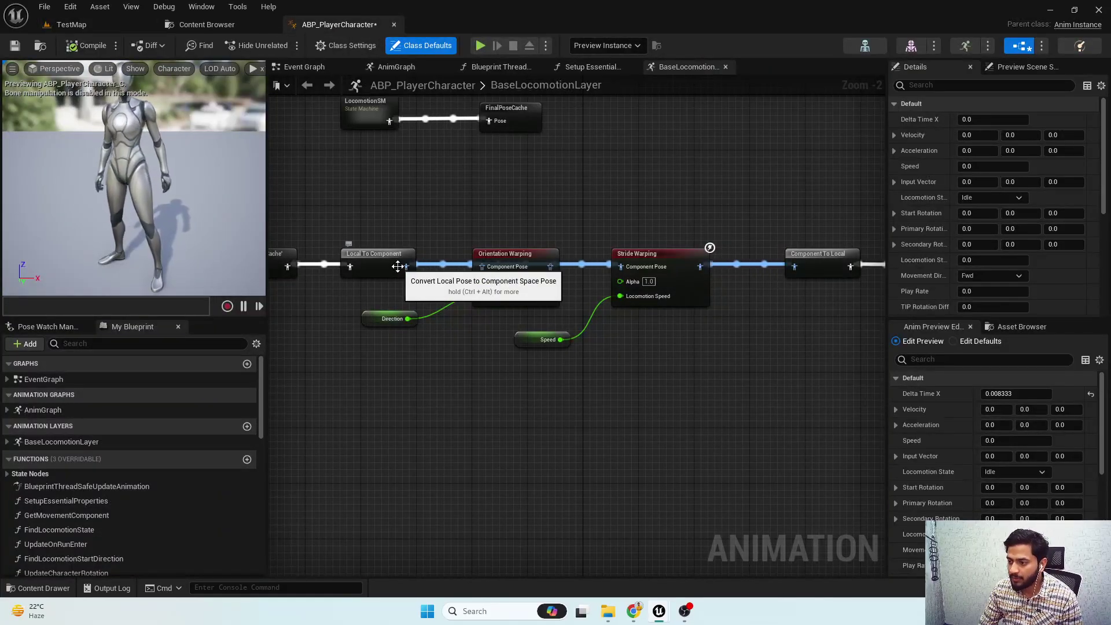
pyautogui.keyDown('alt'); pyautogui.click(549, 267); pyautogui.keyUp('alt')
pyautogui.moveTo(549, 267); pyautogui.dragTo(621, 267)
pyautogui.click(87, 45)
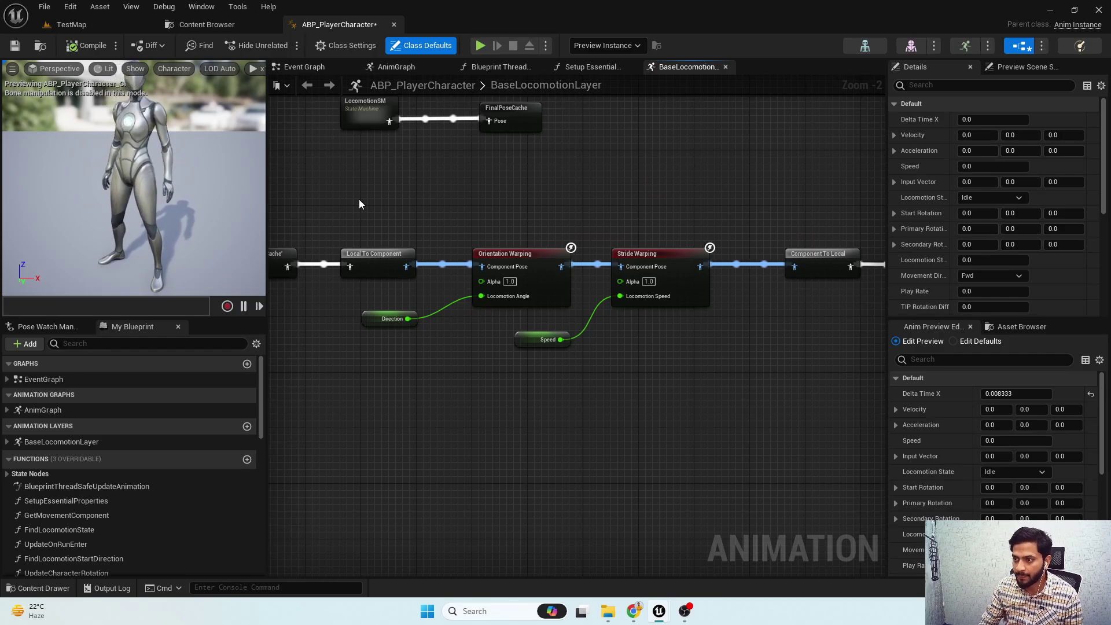
# - Save the modified ABP_PlayerCharacter asset using Save All
pyautogui.click(211, 26)
pyautogui.click(131, 43)
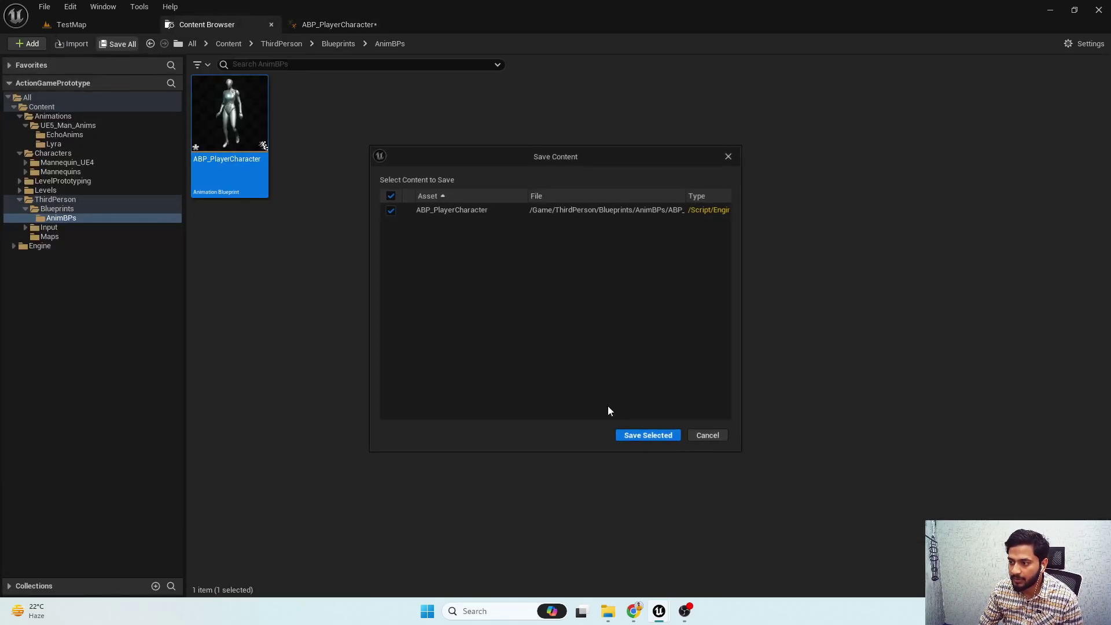
pyautogui.click(648, 435)
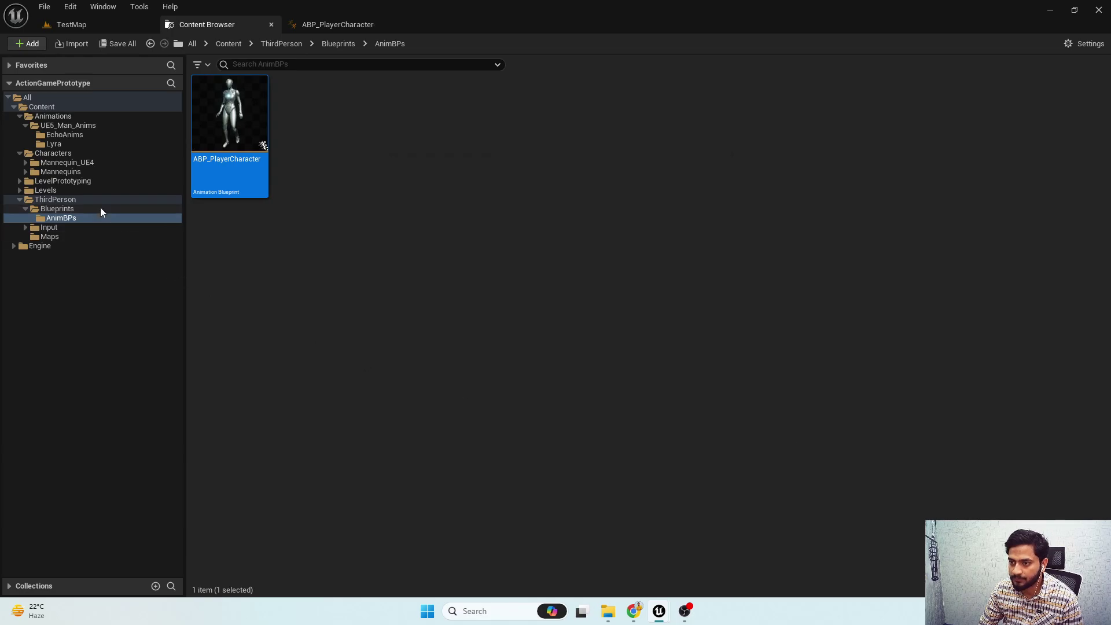
# - Open the Idle_to_Jog_Fwd_Left_90 animation from the EchoAnims folder and scrub it to about frame 16
pyautogui.click(46, 117)
pyautogui.doubleClick(255, 162)
pyautogui.doubleClick(221, 169)
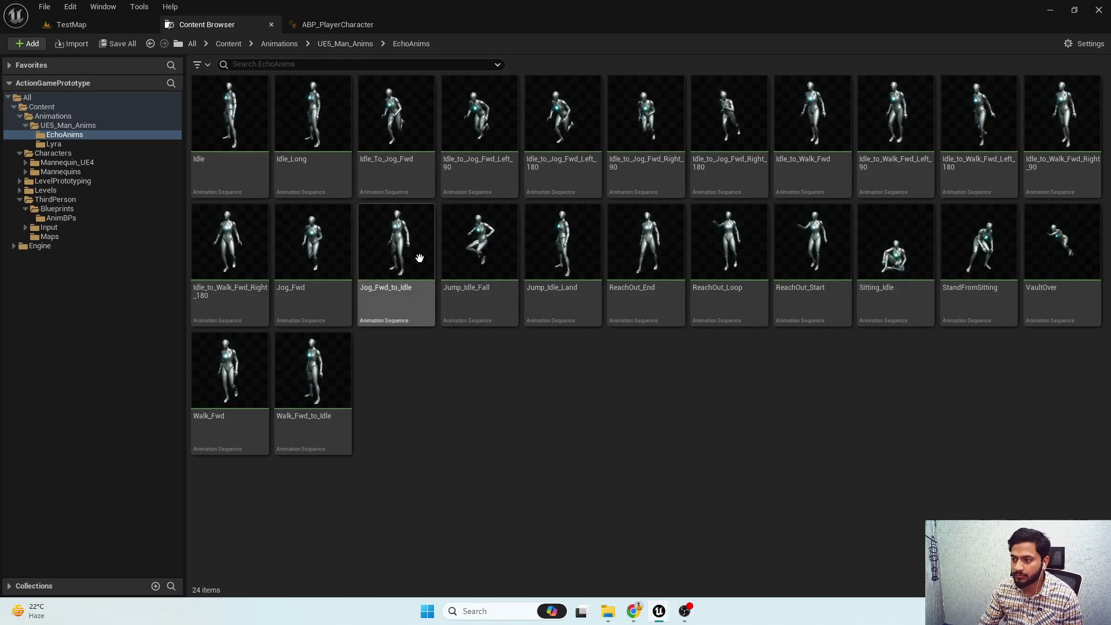
pyautogui.doubleClick(491, 175)
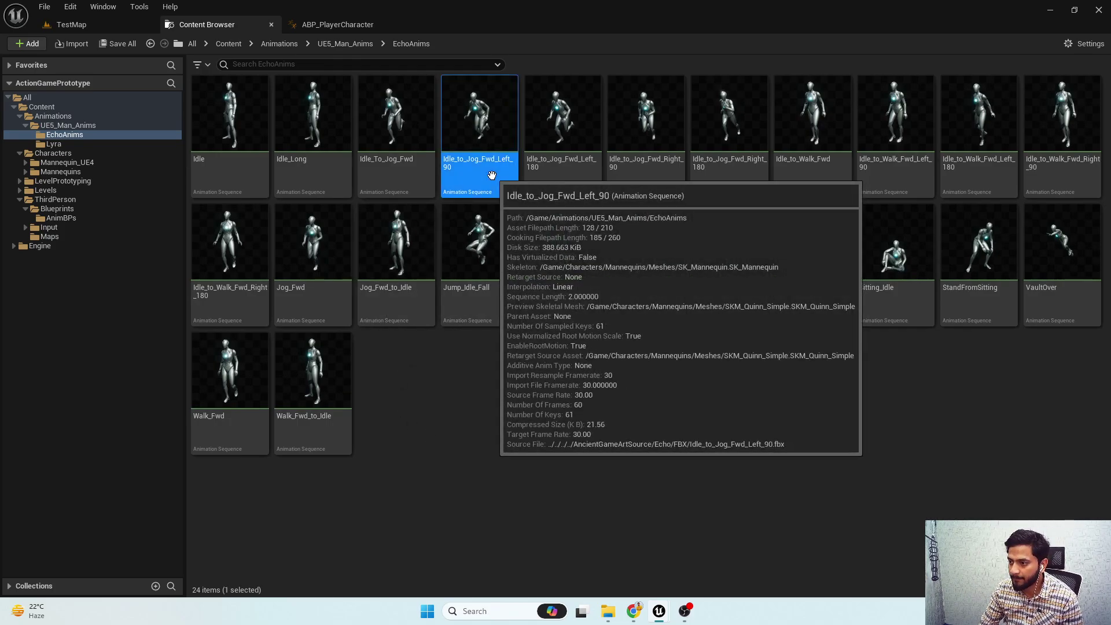
pyautogui.moveTo(404, 436); pyautogui.dragTo(506, 442)
pyautogui.keyDown('alt'); pyautogui.moveTo(530, 322); pyautogui.dragTo(735, 324); pyautogui.keyUp('alt')
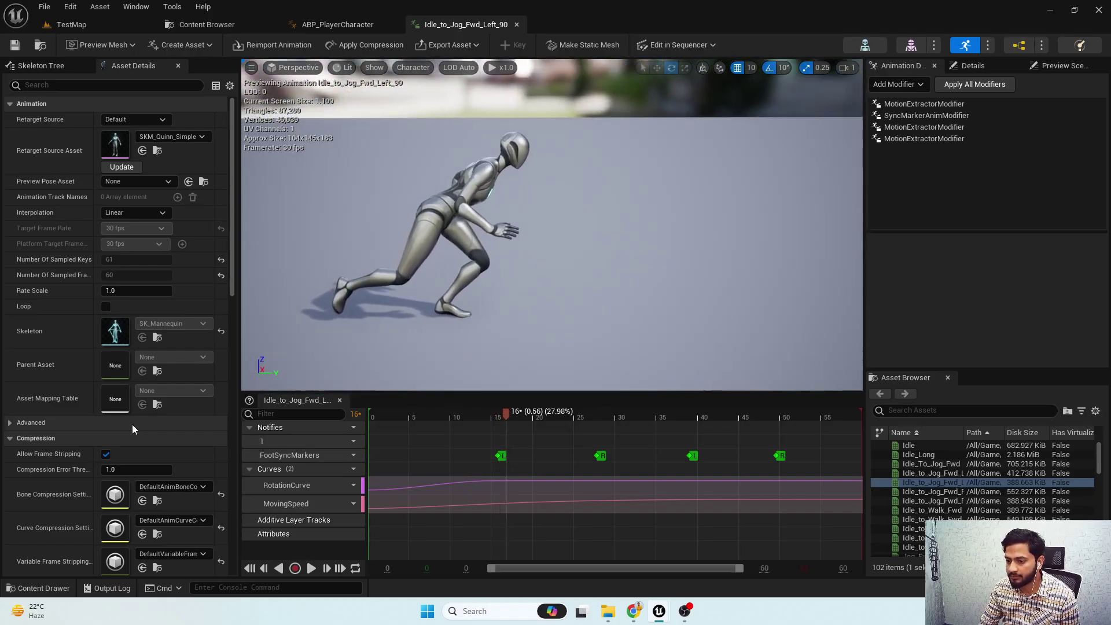
# - Disable EnableRootMotion and Force Root Lock for the animation, and preview the motion at about frame 24
pyautogui.scroll(-8, 132, 424)
pyautogui.click(105, 408)
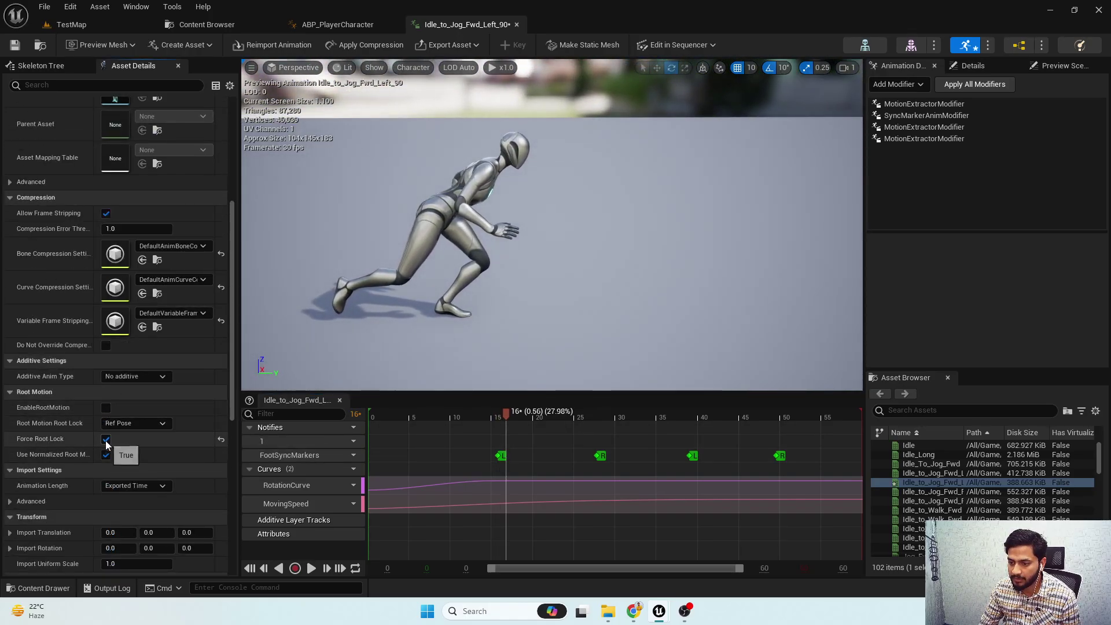
pyautogui.click(106, 438)
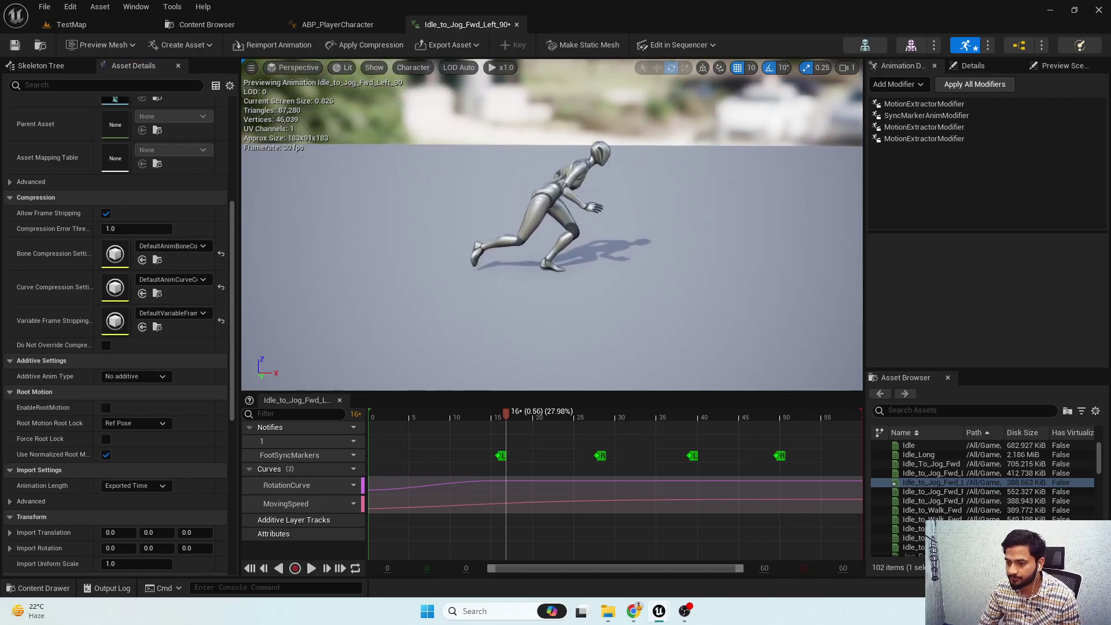
pyautogui.moveTo(509, 431); pyautogui.dragTo(565, 505)
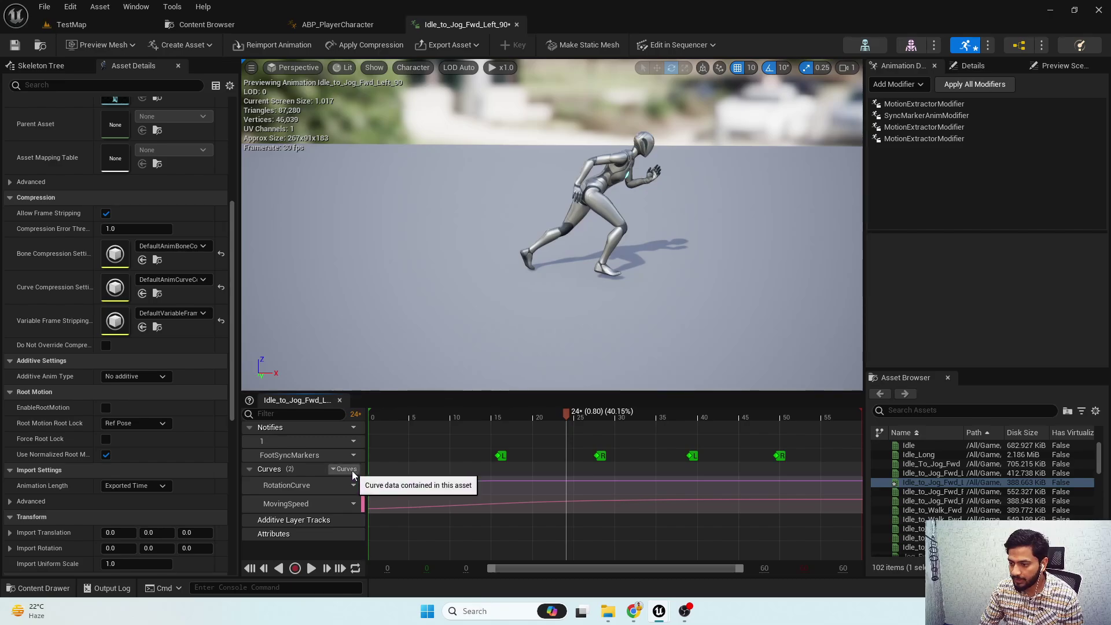
# - Inspect the Orientation Warping node's settings in ABP_PlayerCharacter, and preview the Idle_to_Jog_Fwd_Left_90 animation at about frame 20
pyautogui.click(337, 25)
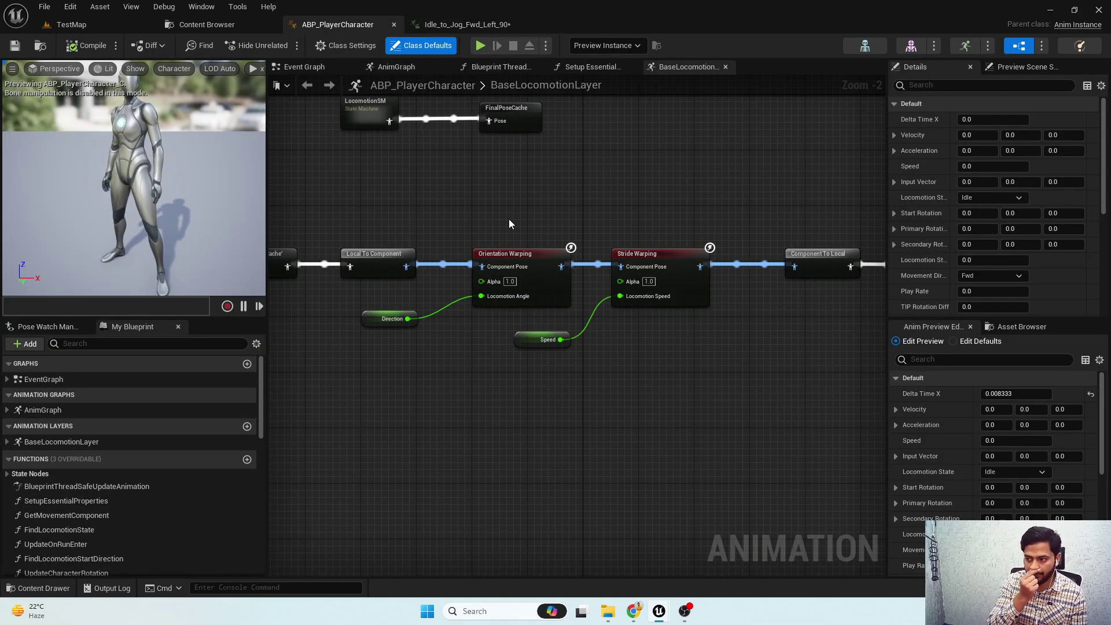
pyautogui.click(542, 263)
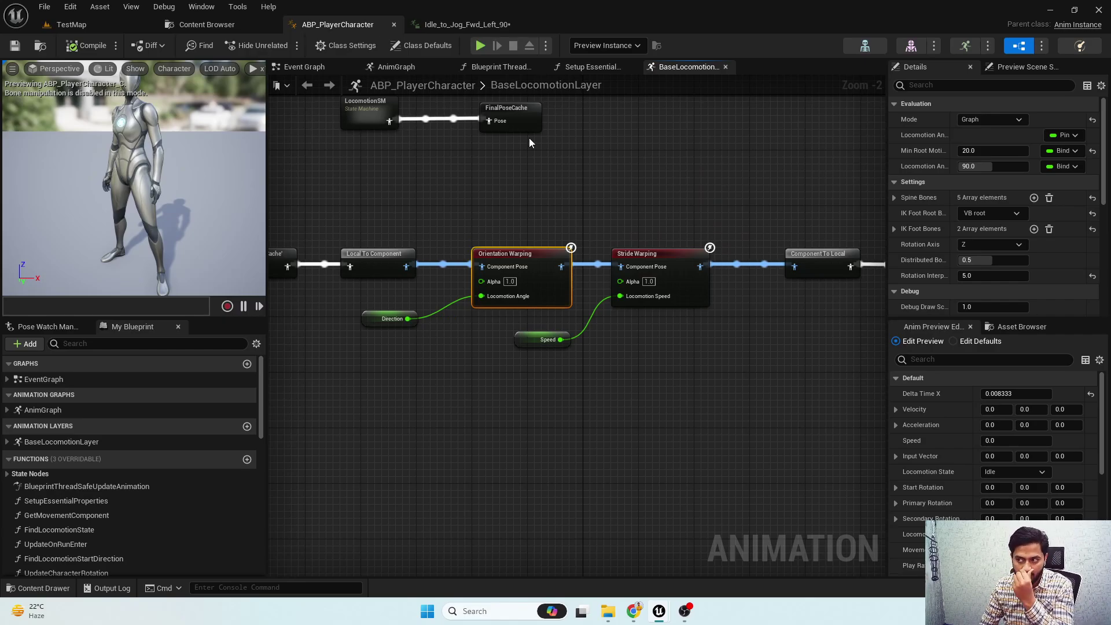
pyautogui.click(465, 23)
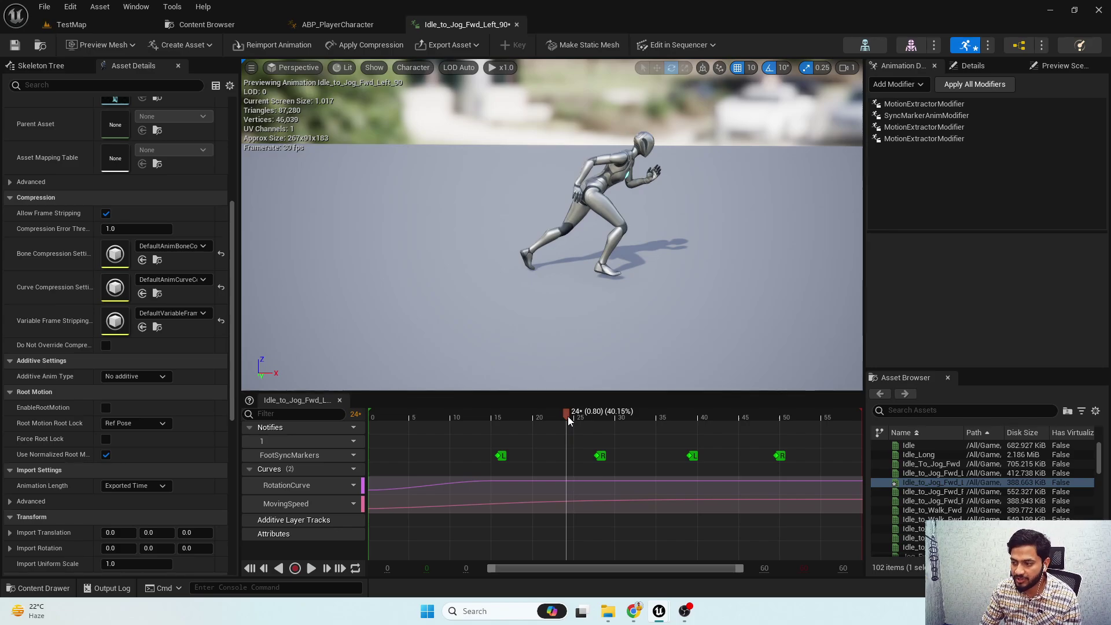
pyautogui.moveTo(557, 418); pyautogui.dragTo(536, 482)
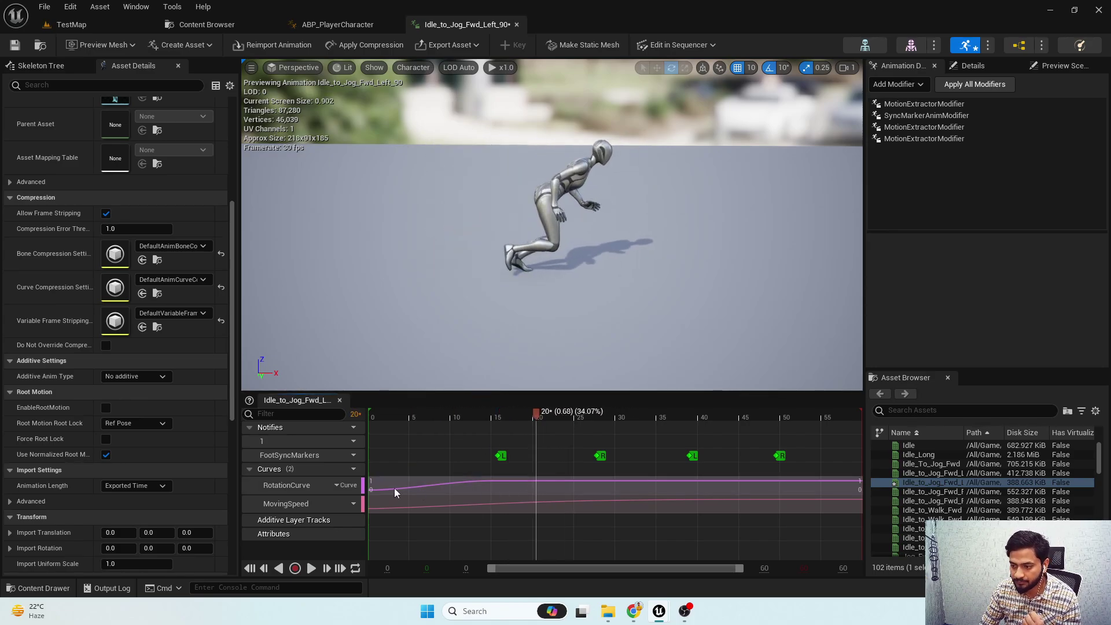
# - Search the curves available to the animation for "enabl" and "orien"
pyautogui.click(346, 468)
pyautogui.moveTo(376, 499)
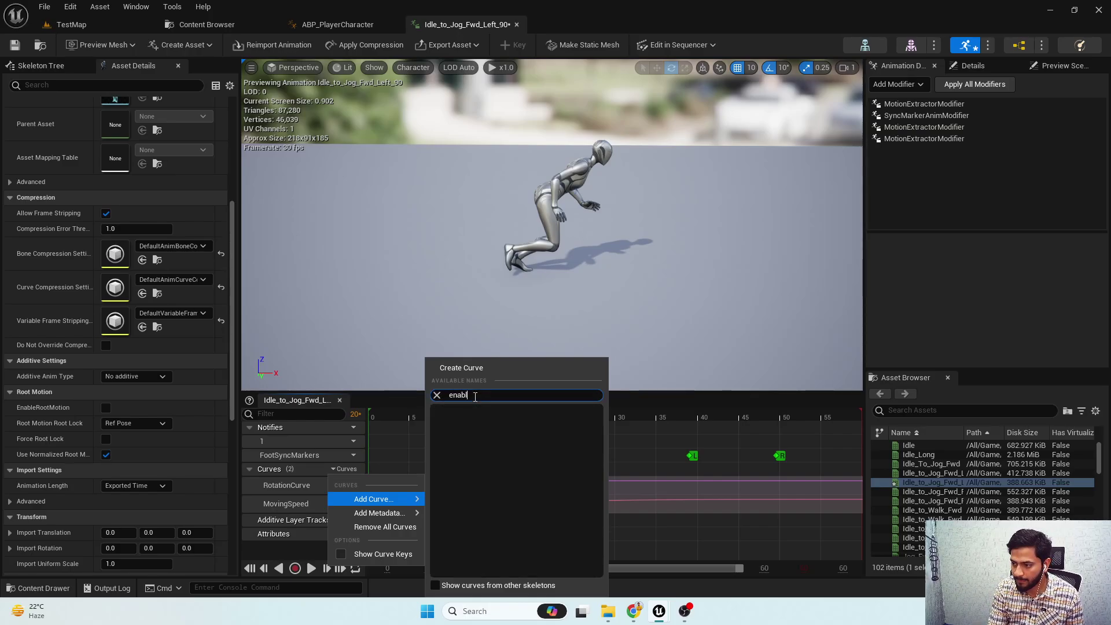
pyautogui.write('orien')
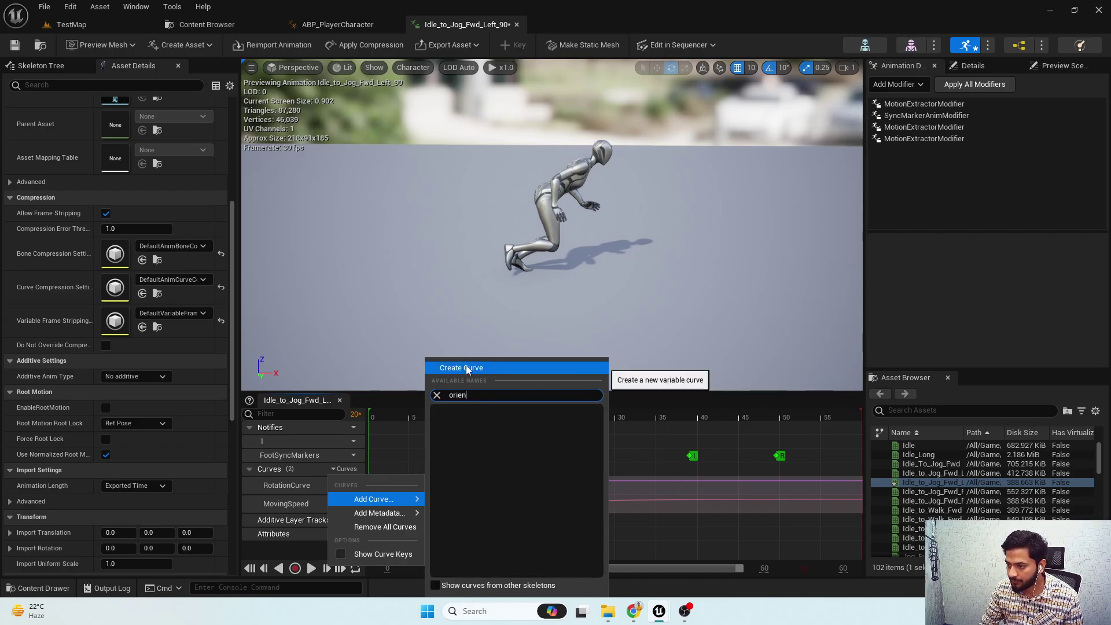
pyautogui.click(585, 5)
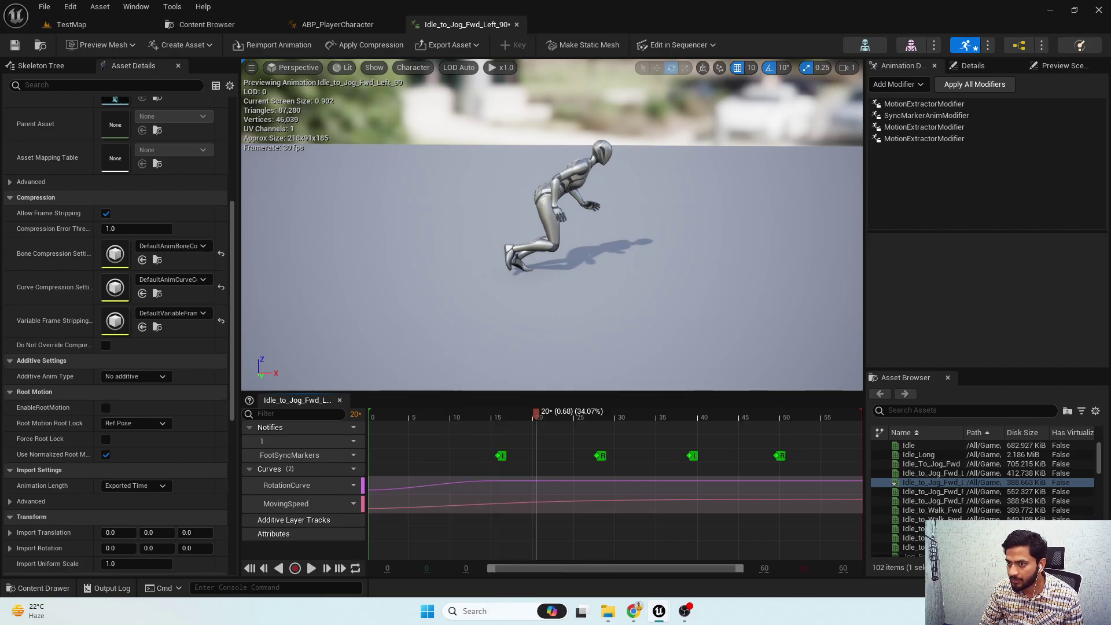
# - Save the modified Idle_to_Jog_Fwd_Left_90 animation using Save All
pyautogui.click(220, 26)
pyautogui.click(118, 44)
pyautogui.click(632, 438)
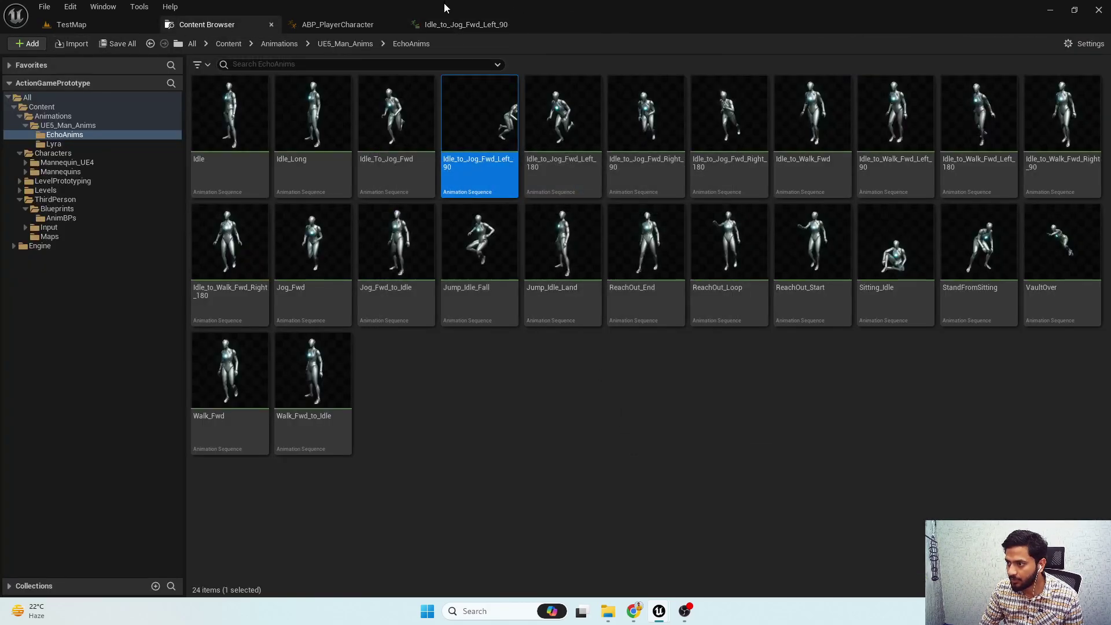
# - Open the SK_Mannequin skeleton from the animation and search its curve list for "ori"
pyautogui.click(448, 25)
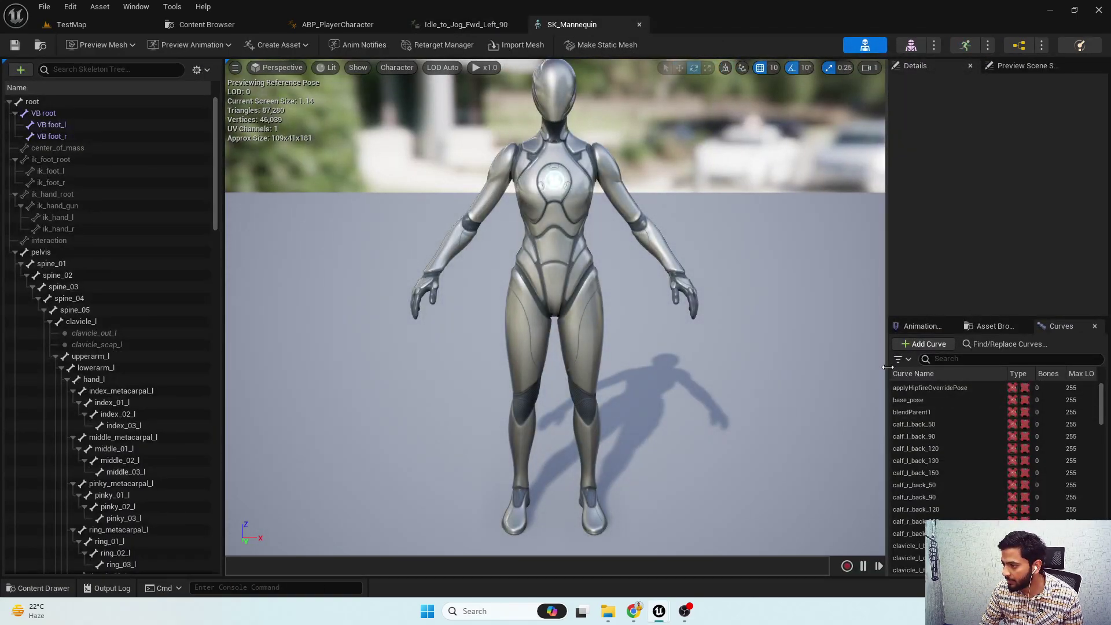
pyautogui.moveTo(887, 369); pyautogui.dragTo(862, 368)
pyautogui.click(956, 358)
pyautogui.write('ir')
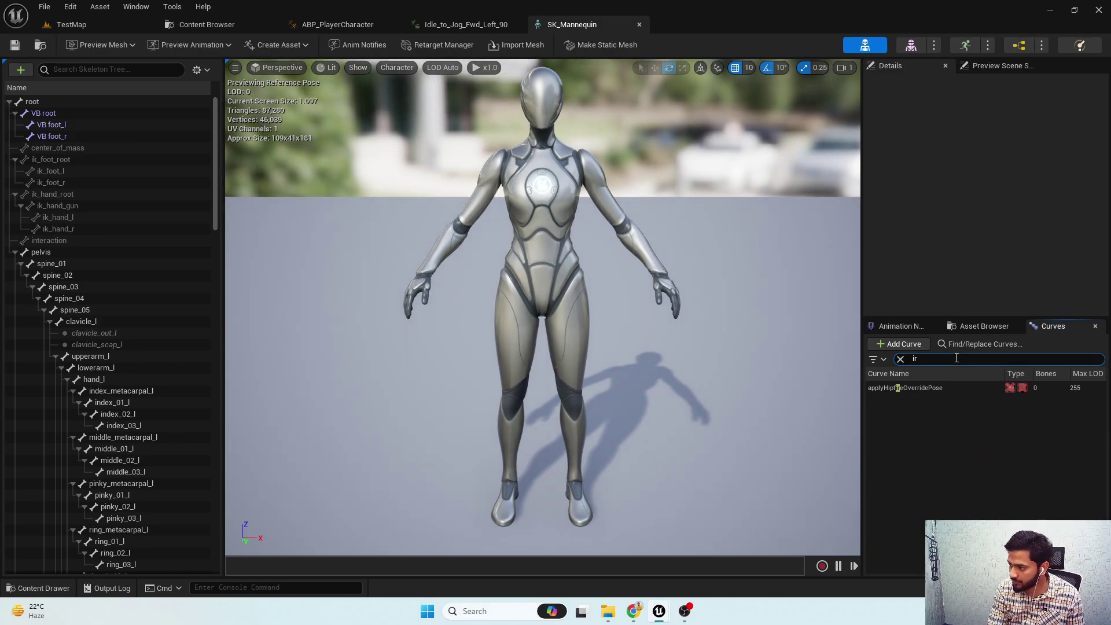
pyautogui.write('or')
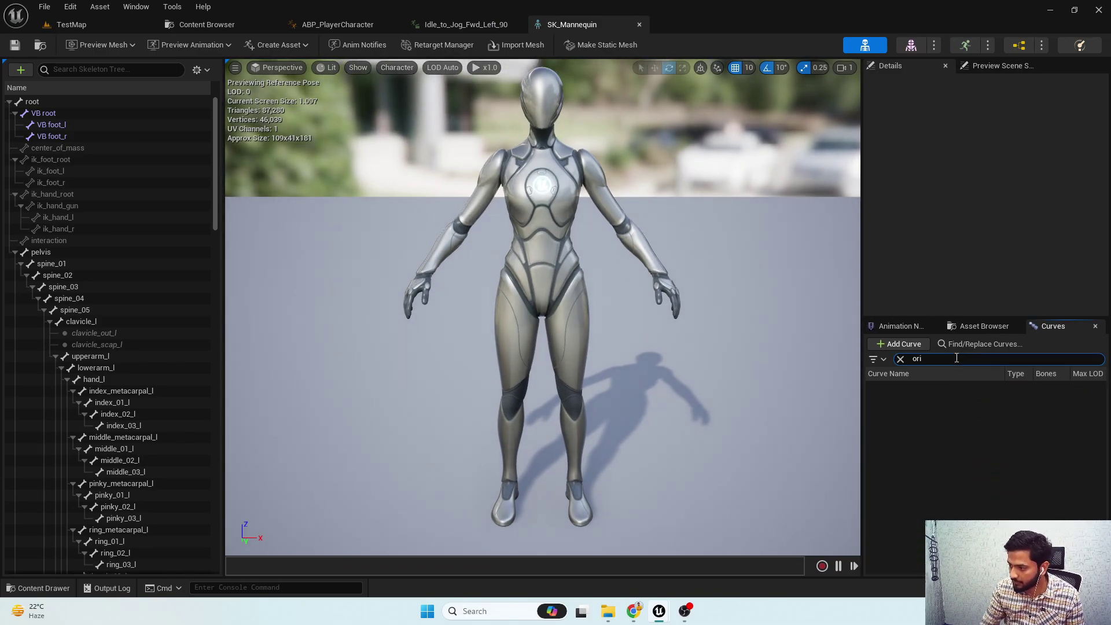
pyautogui.click(899, 359)
# - Add a curve named EnableOrientationWarping to the SK_Mannequin skeleton and save the skeleton
pyautogui.click(898, 343)
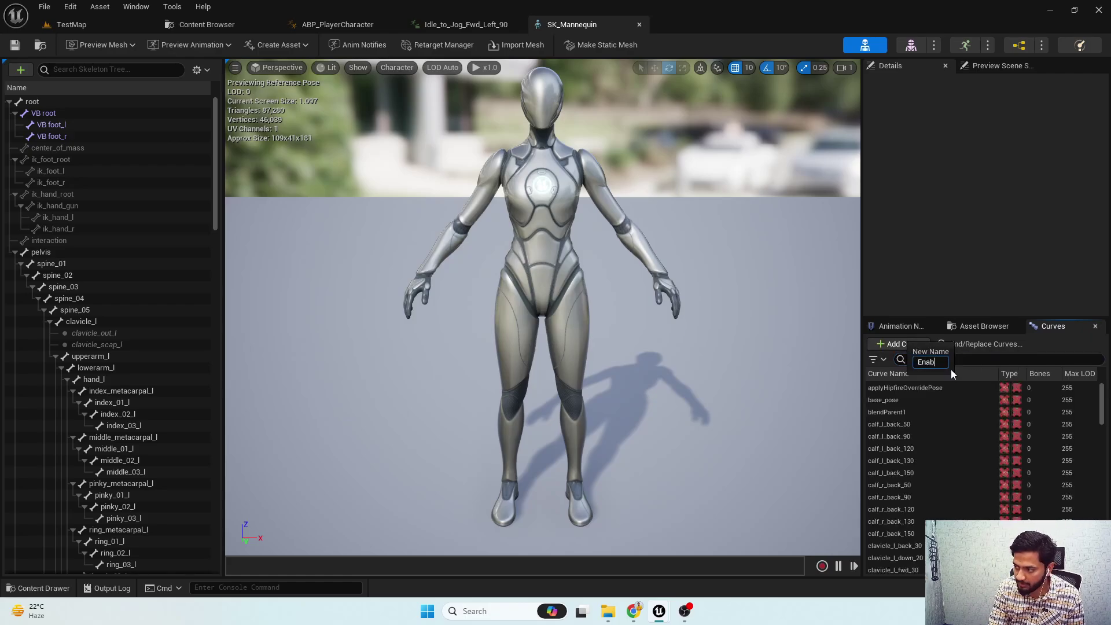
pyautogui.write('EnableOrientationWarping')
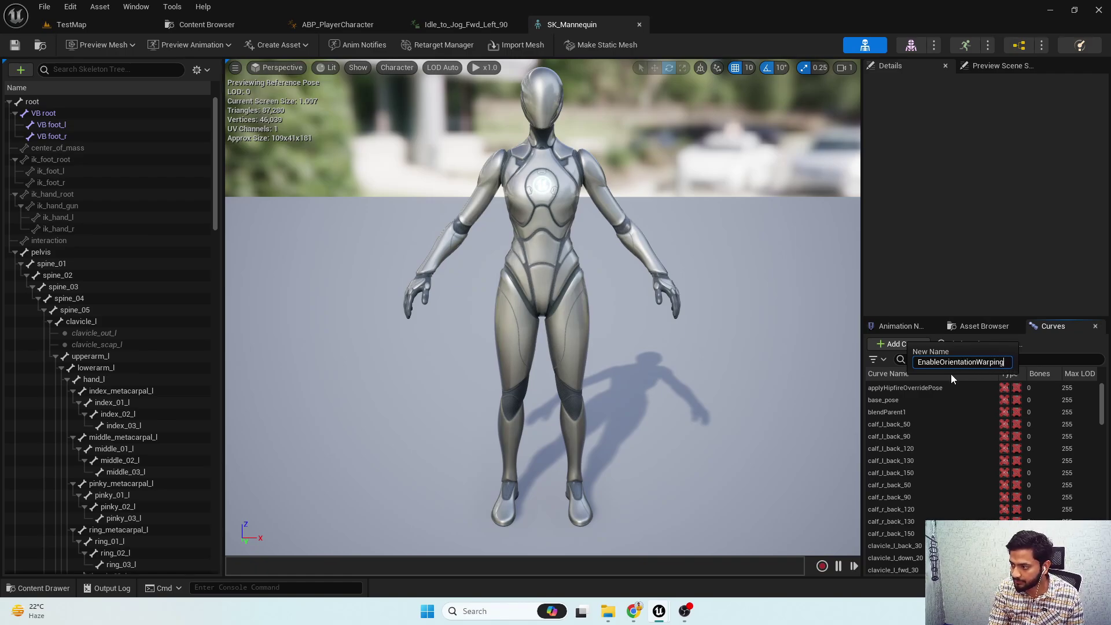
pyautogui.press('Return')
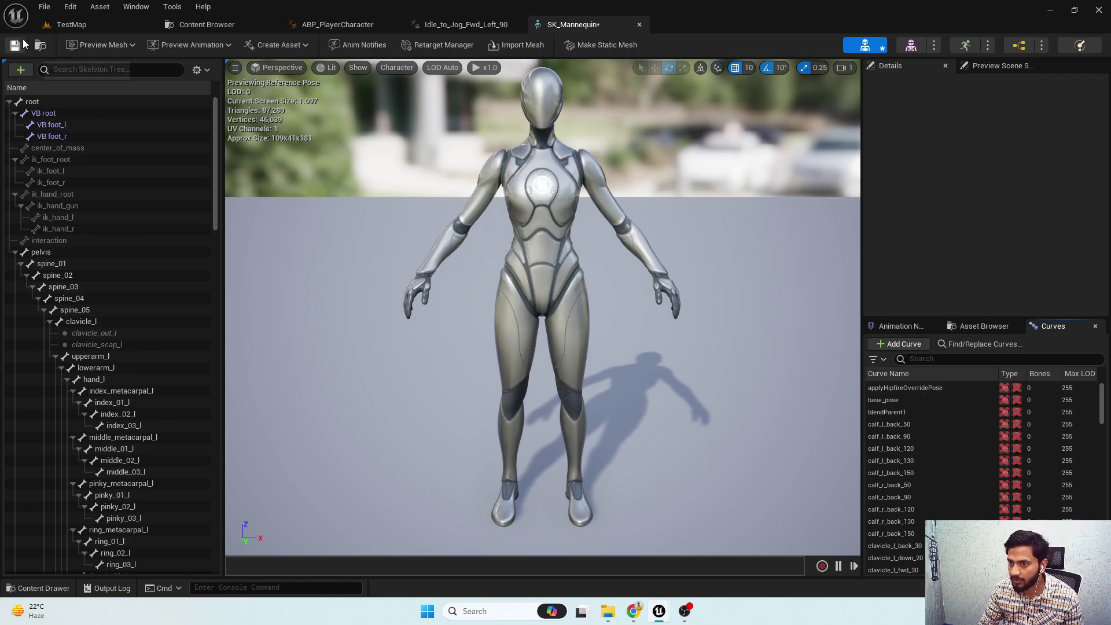
pyautogui.click(964, 360)
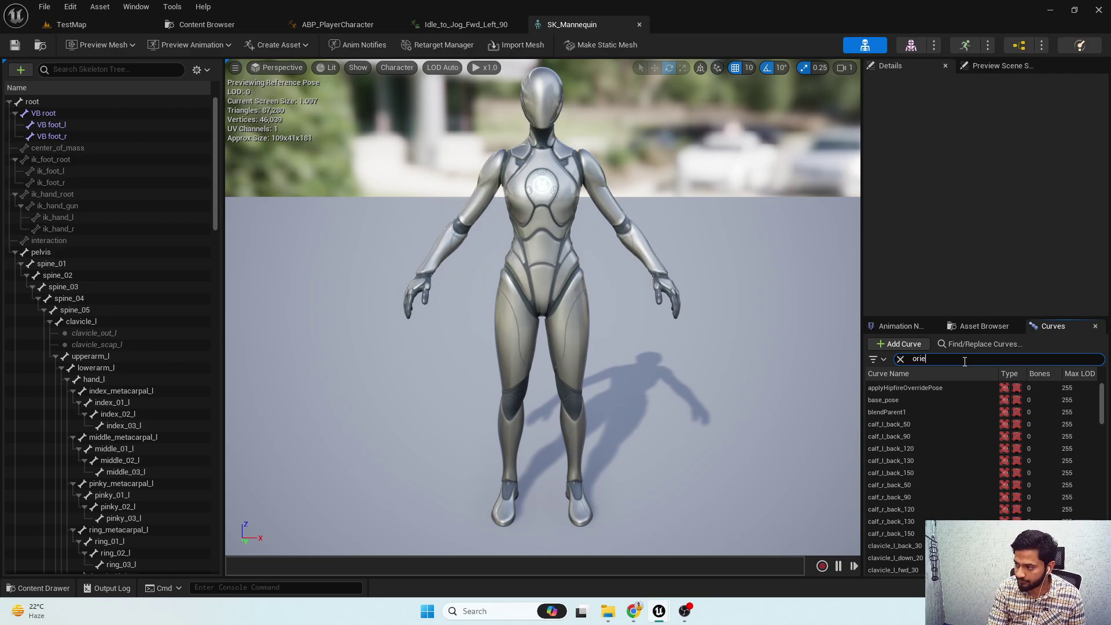
pyautogui.click(639, 24)
# - Add the EnableOrientationWarping curve to the Idle_to_Jog_Fwd_Left_90 animation
pyautogui.click(344, 468)
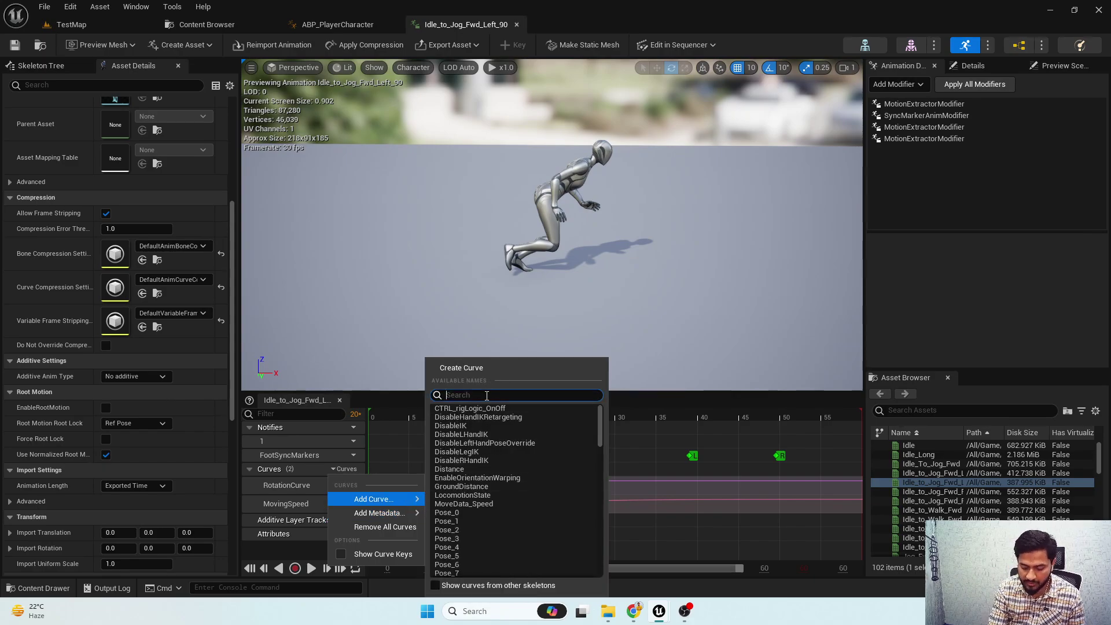
pyautogui.write('enable')
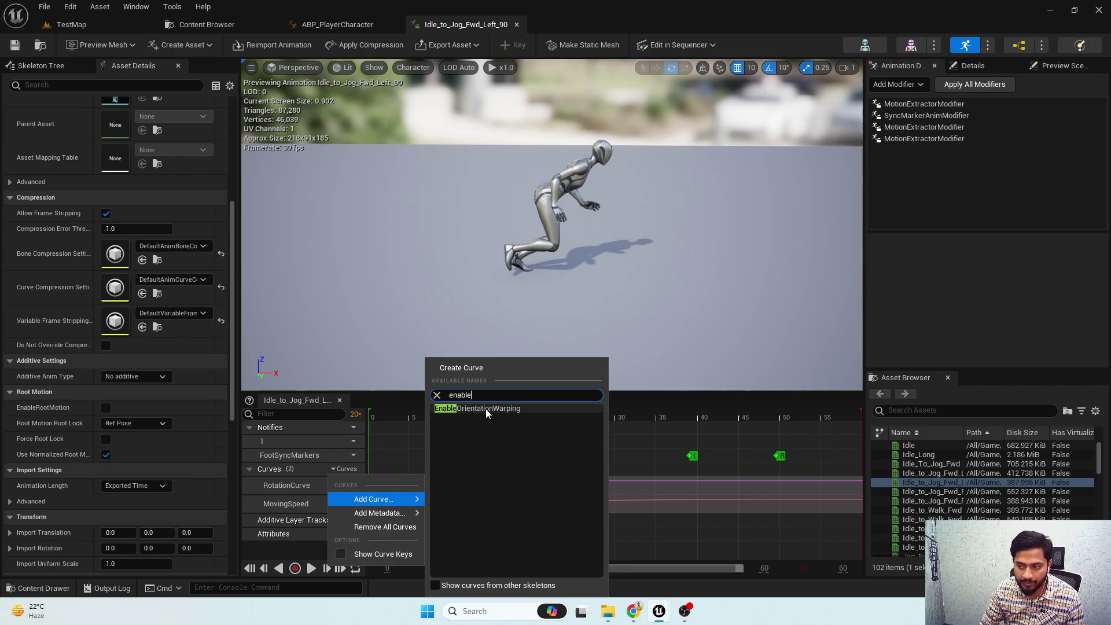
pyautogui.click(485, 408)
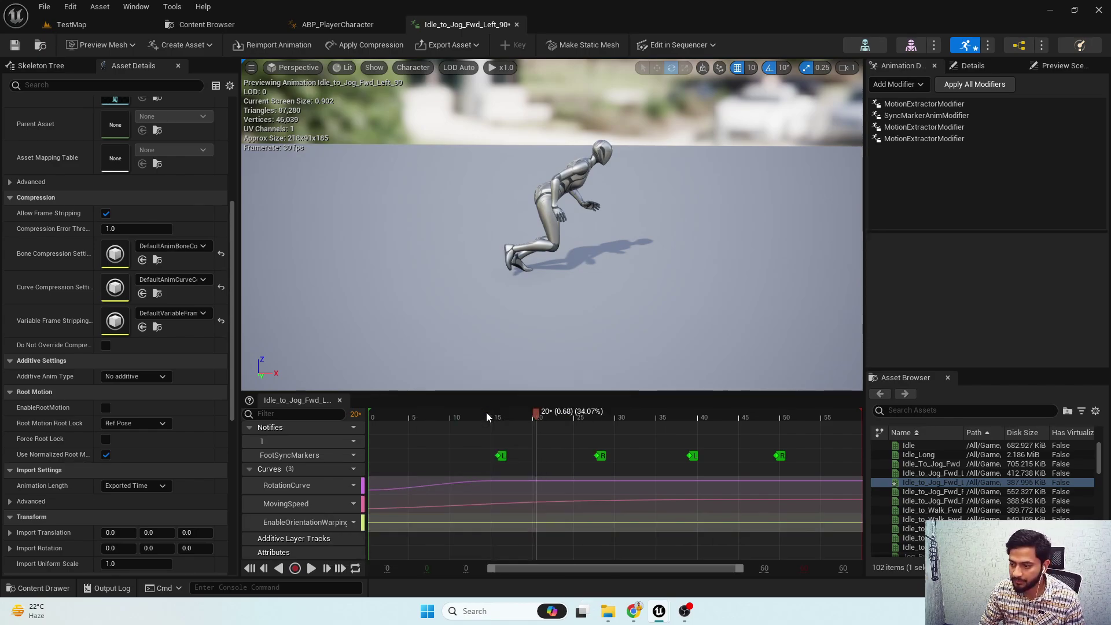
# - Open the EnableOrientationWarping curve for editing and add a key at about 0.8 s with value 1
pyautogui.doubleClick(422, 529)
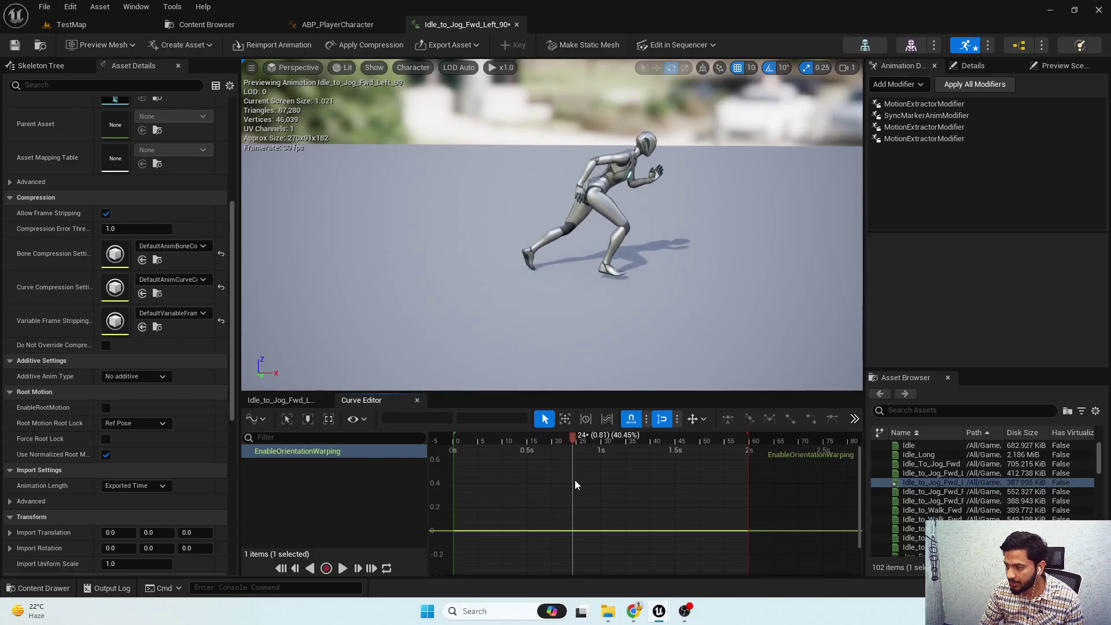
pyautogui.rightClick(602, 484)
pyautogui.click(628, 383)
pyautogui.click(478, 419)
pyautogui.write('1')
pyautogui.press('Return')
pyautogui.moveTo(514, 492); pyautogui.dragTo(563, 558, button='right')
pyautogui.scroll(2, 599, 504)
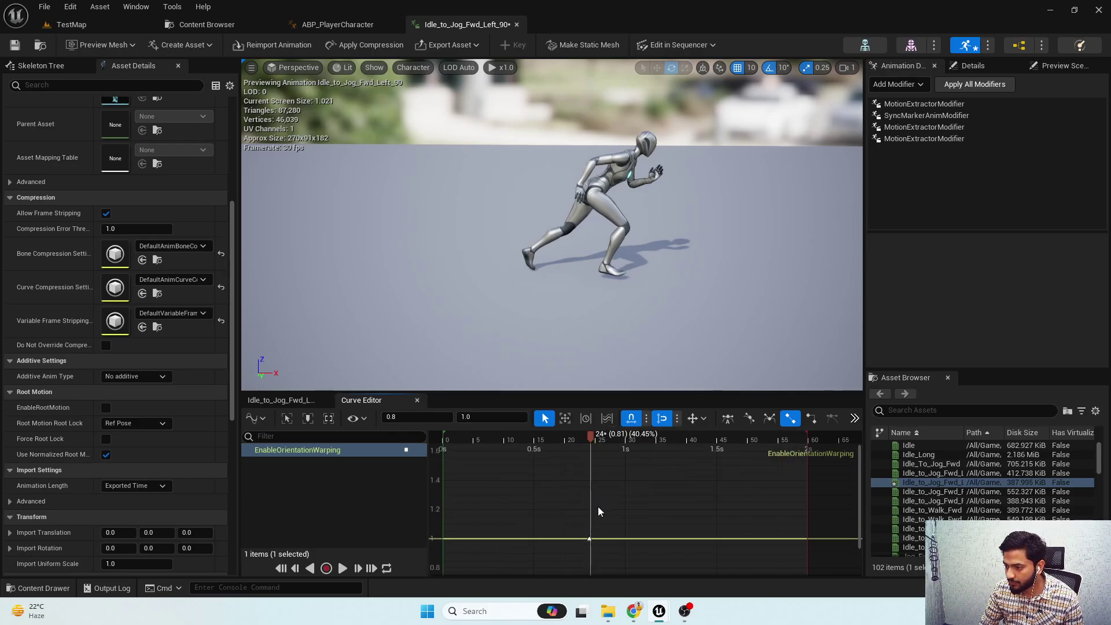
pyautogui.moveTo(598, 506); pyautogui.dragTo(647, 508, button='right')
pyautogui.moveTo(641, 435); pyautogui.dragTo(628, 515)
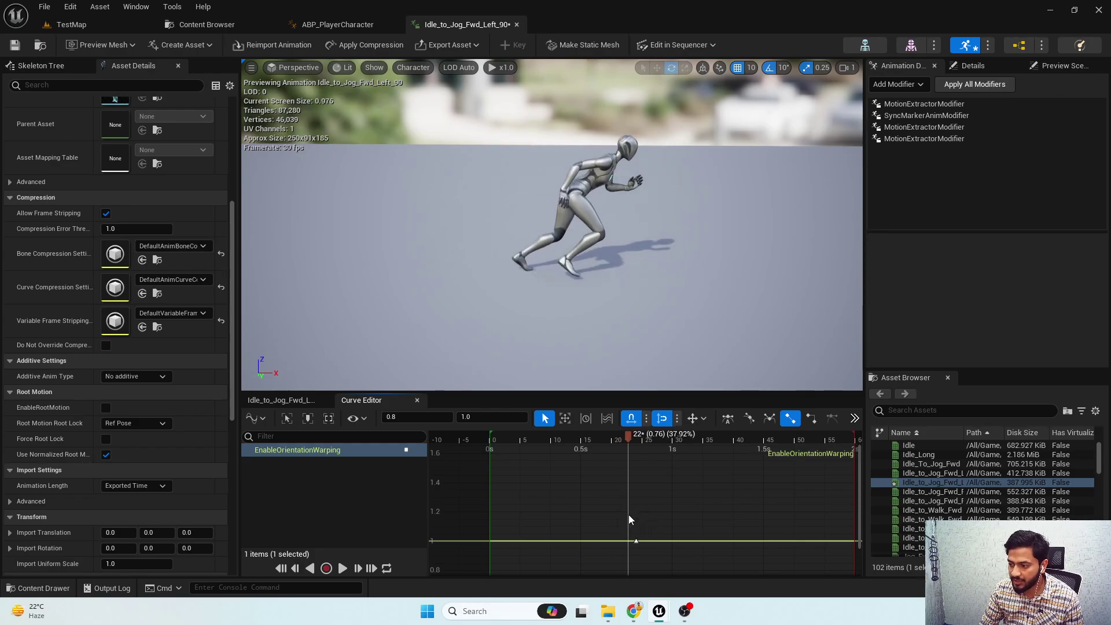
# - Add a second key to the EnableOrientationWarping curve at 0.5 s with value 0, then close the curve
pyautogui.click(417, 401)
pyautogui.doubleClick(598, 522)
pyautogui.scroll(-2, 599, 522)
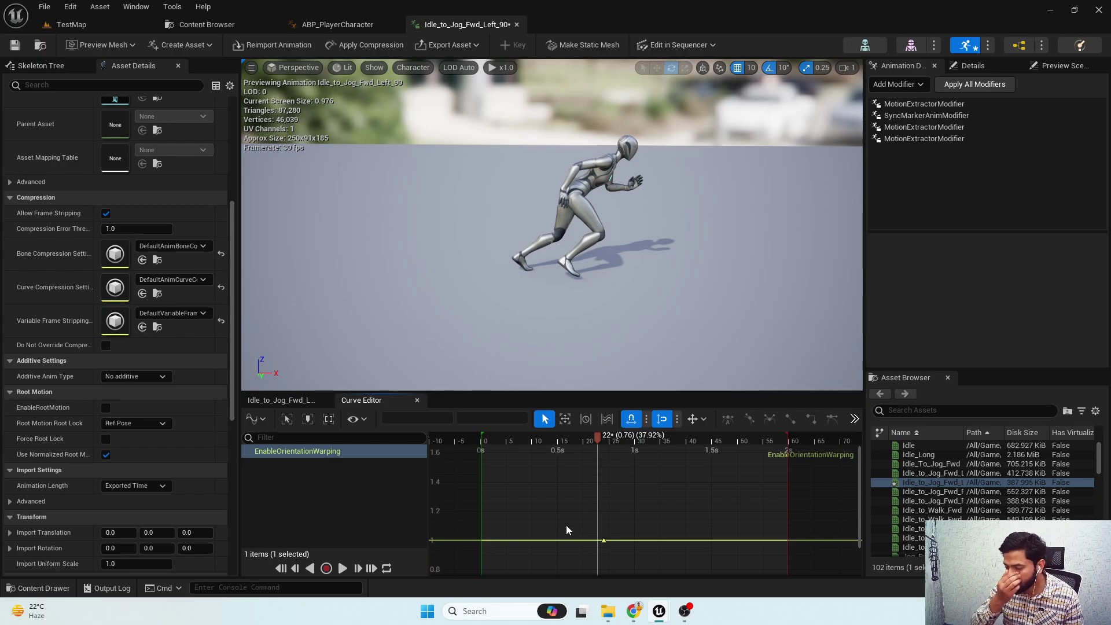
pyautogui.moveTo(591, 471); pyautogui.dragTo(633, 465, button='right')
pyautogui.moveTo(641, 435); pyautogui.dragTo(604, 480)
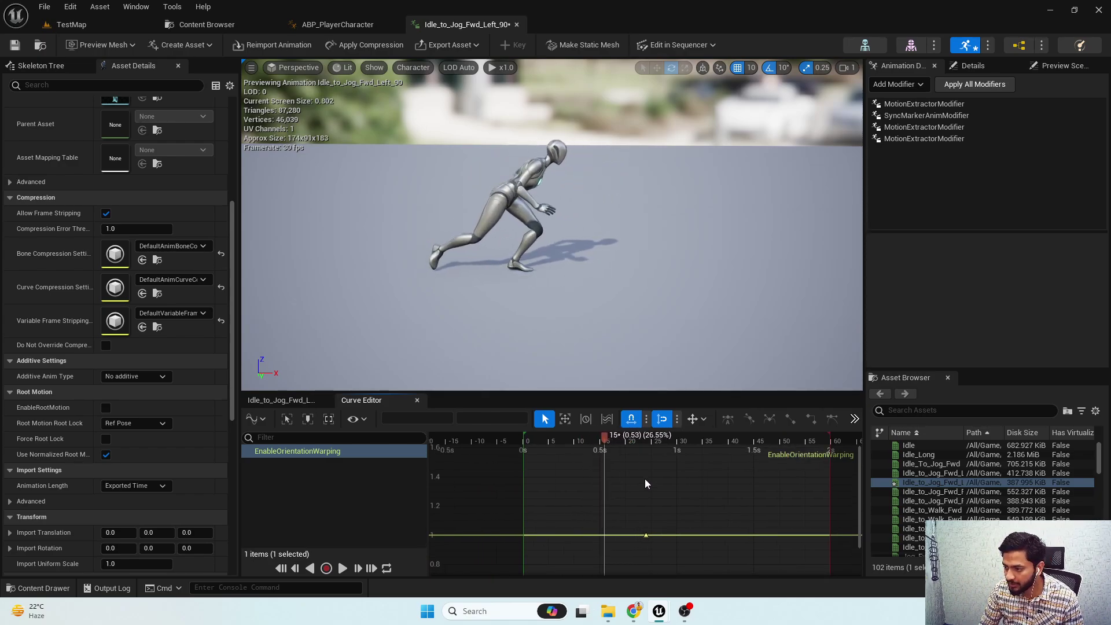
pyautogui.rightClick(645, 484)
pyautogui.click(671, 374)
pyautogui.click(410, 417)
pyautogui.write('0.5')
pyautogui.press('Return')
pyautogui.click(481, 420)
pyautogui.write('0')
pyautogui.press('Return')
pyautogui.click(416, 401)
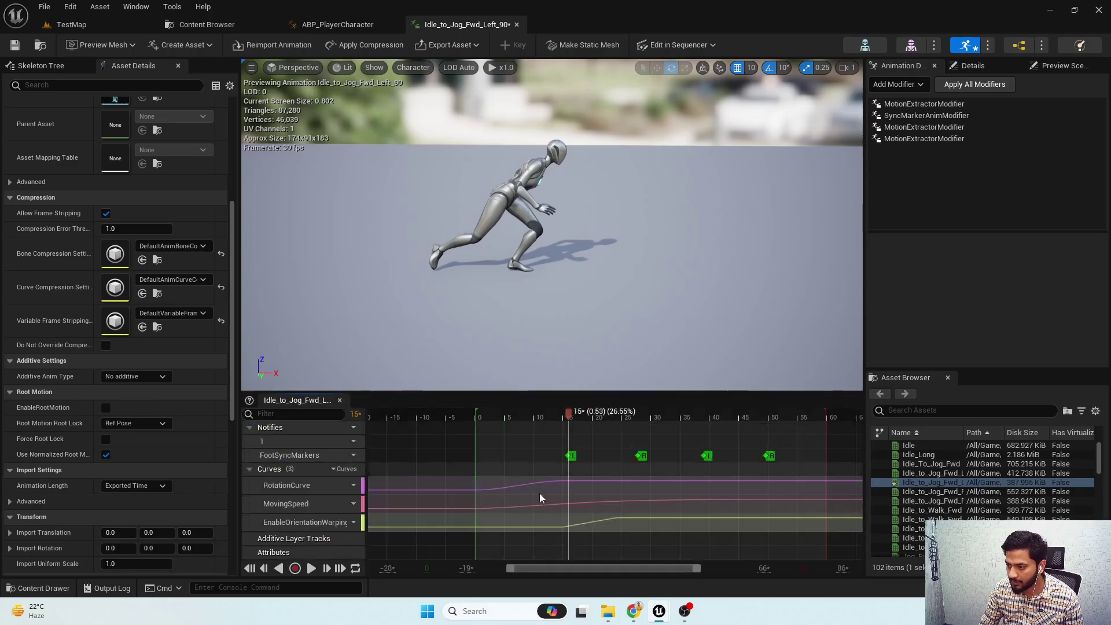
# - Set both EnableOrientationWarping keys to cubic interpolation with automatic tangents and check the resulting curve shape
pyautogui.doubleClick(581, 520)
pyautogui.scroll(-3, 581, 482)
pyautogui.moveTo(581, 484); pyautogui.dragTo(571, 495, button='right')
pyautogui.moveTo(567, 446); pyautogui.dragTo(523, 487)
pyautogui.moveTo(550, 441); pyautogui.dragTo(660, 513)
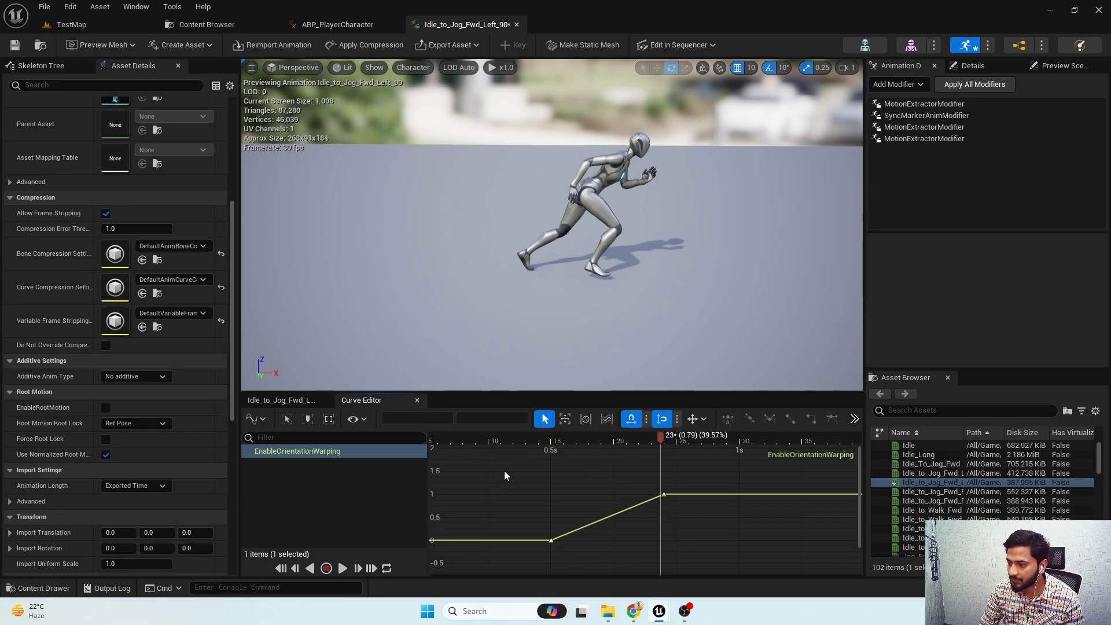
pyautogui.moveTo(483, 464); pyautogui.dragTo(764, 592)
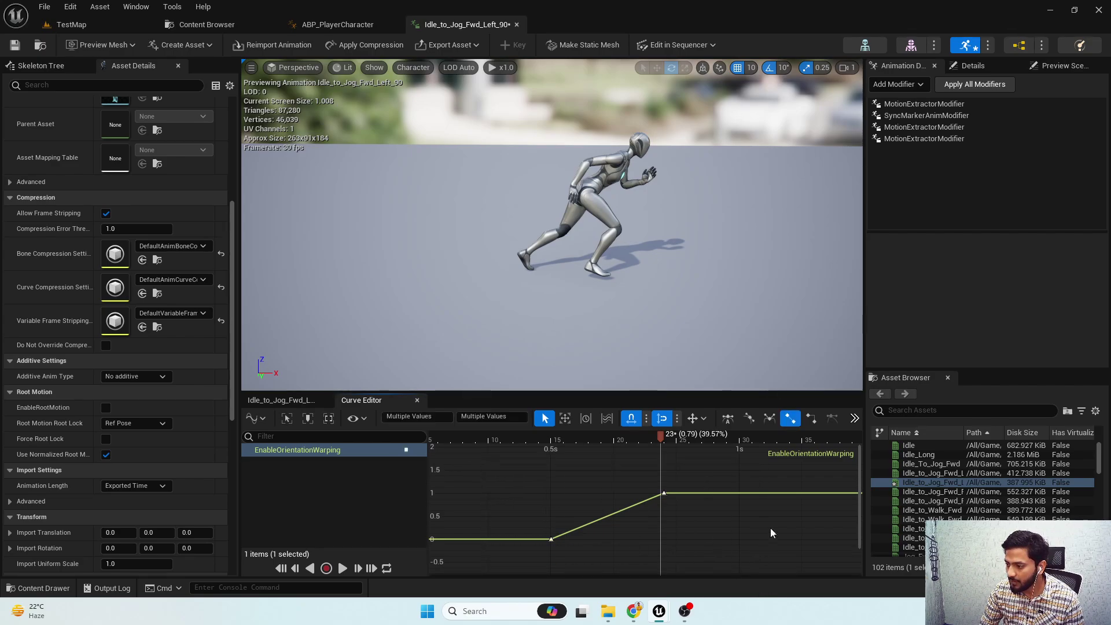
pyautogui.click(728, 417)
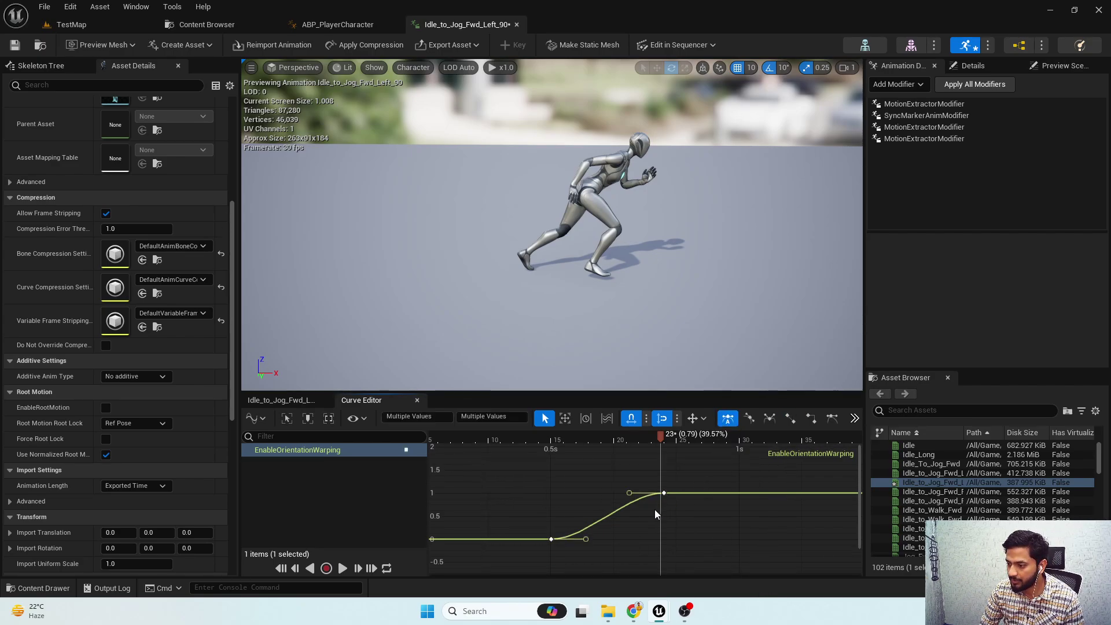
pyautogui.click(417, 400)
pyautogui.doubleClick(571, 528)
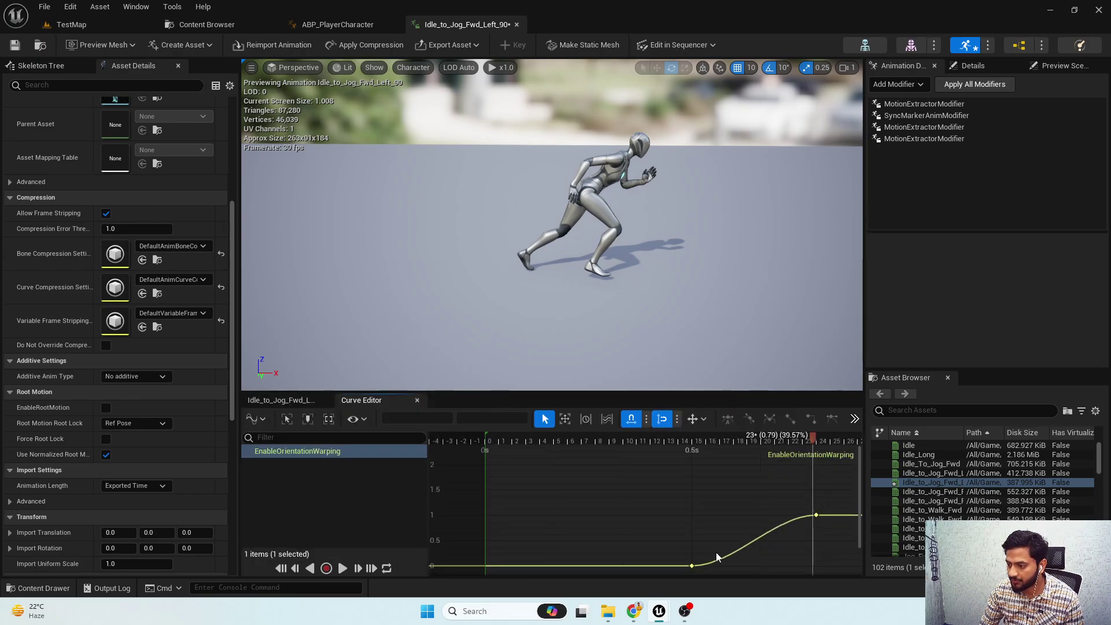
pyautogui.click(417, 400)
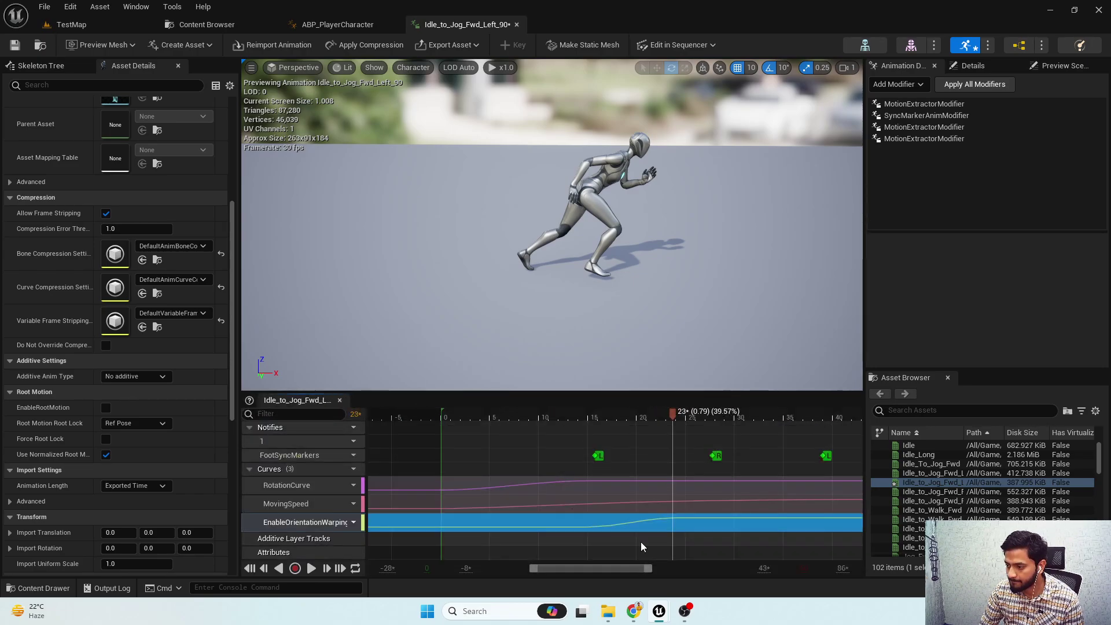
pyautogui.scroll(-3, 640, 541)
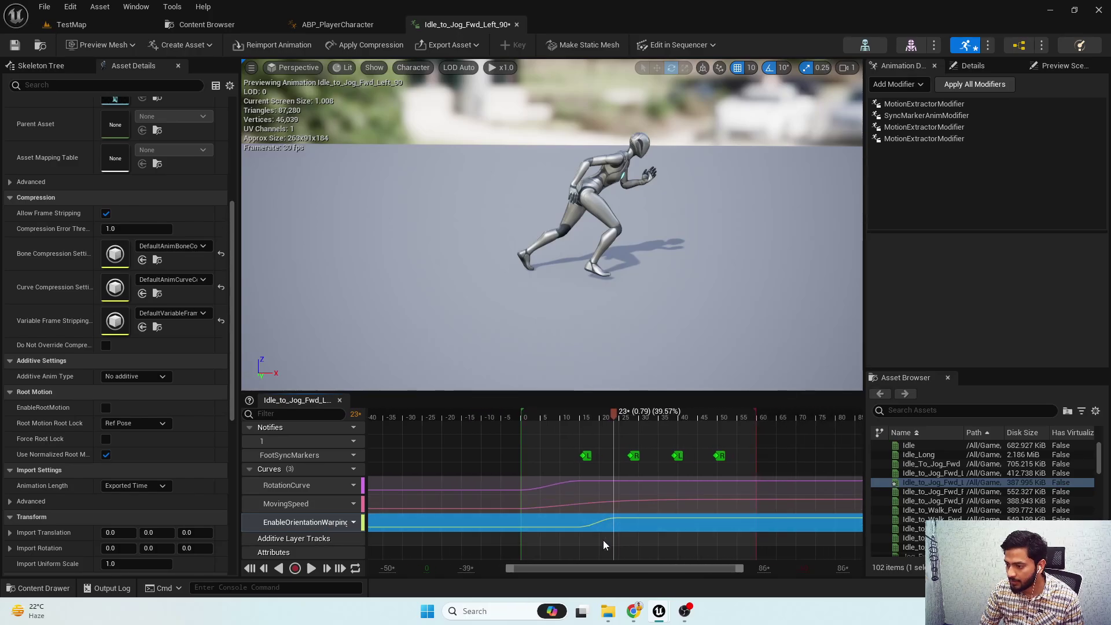
# - Enable root motion and Force Root Lock on Idle_to_Jog_Fwd_Left_90 and save the animation
pyautogui.click(433, 534)
pyautogui.click(105, 439)
pyautogui.click(105, 407)
pyautogui.click(16, 47)
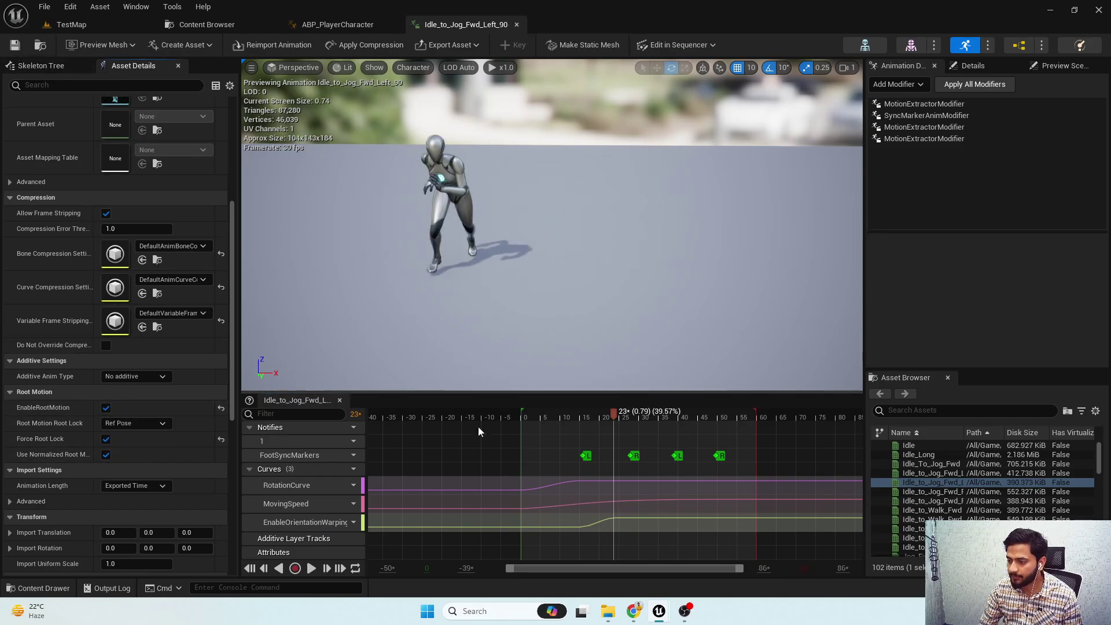
# - Copy the EnableOrientationWarping curve from Idle_to_Jog_Fwd_Left_90 into Idle_to_Jog_Fwd_Left_180
pyautogui.click(426, 521)
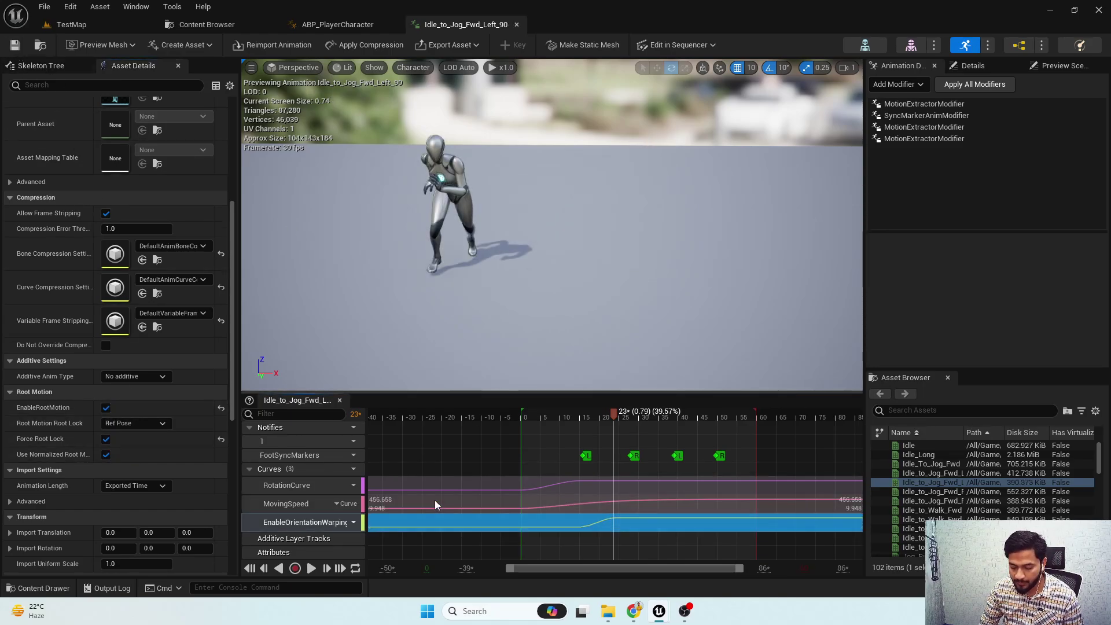
pyautogui.click(207, 25)
pyautogui.doubleClick(547, 164)
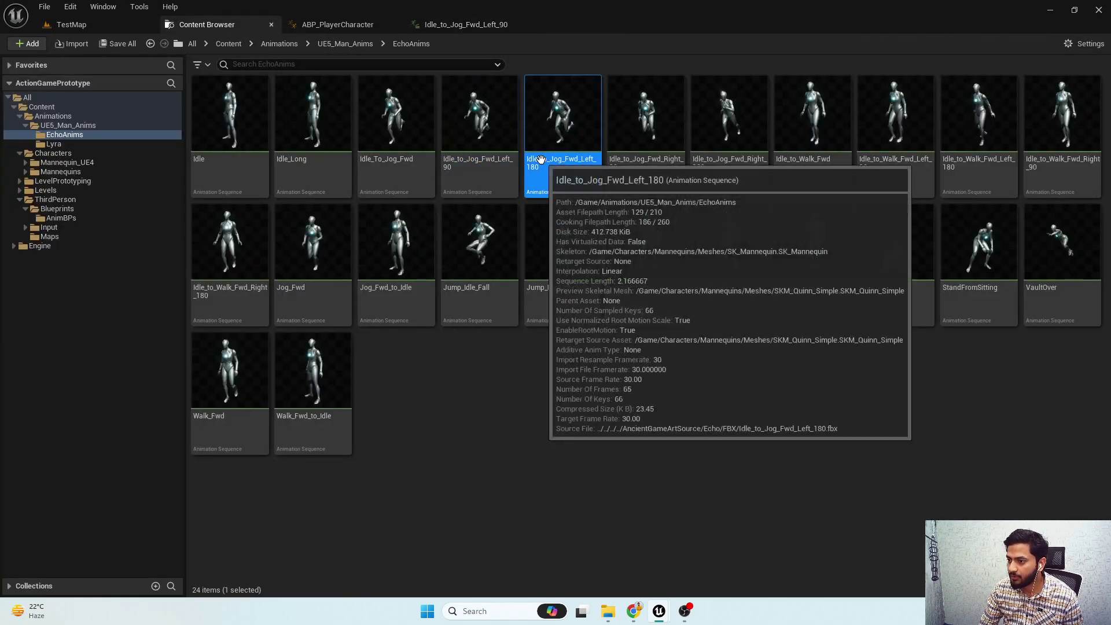
pyautogui.click(226, 24)
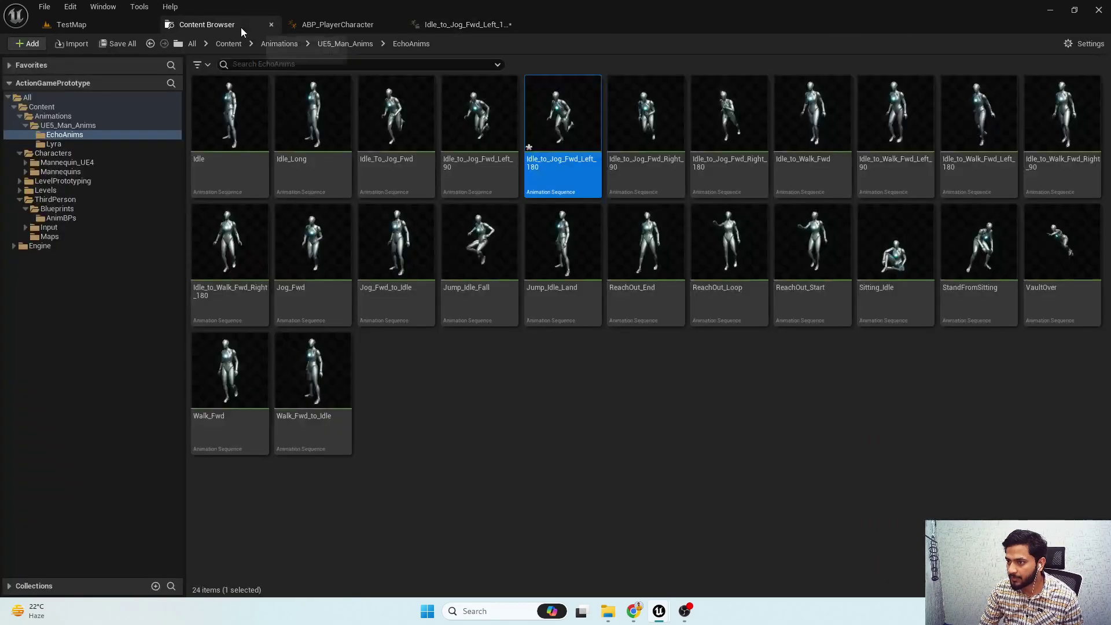
pyautogui.doubleClick(457, 145)
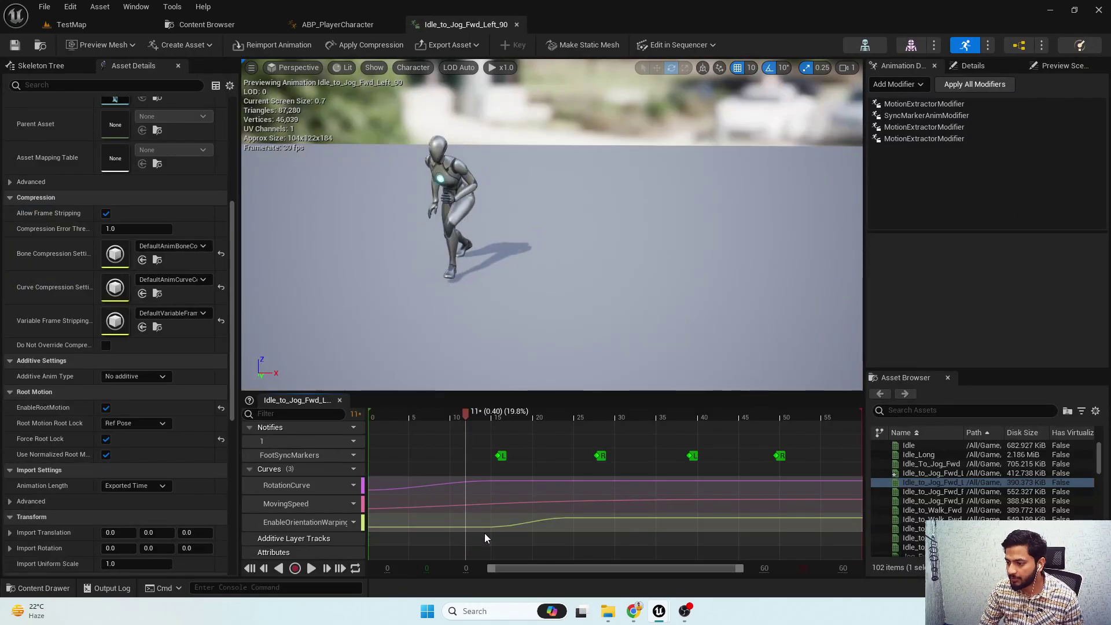
pyautogui.click(207, 24)
pyautogui.doubleClick(582, 159)
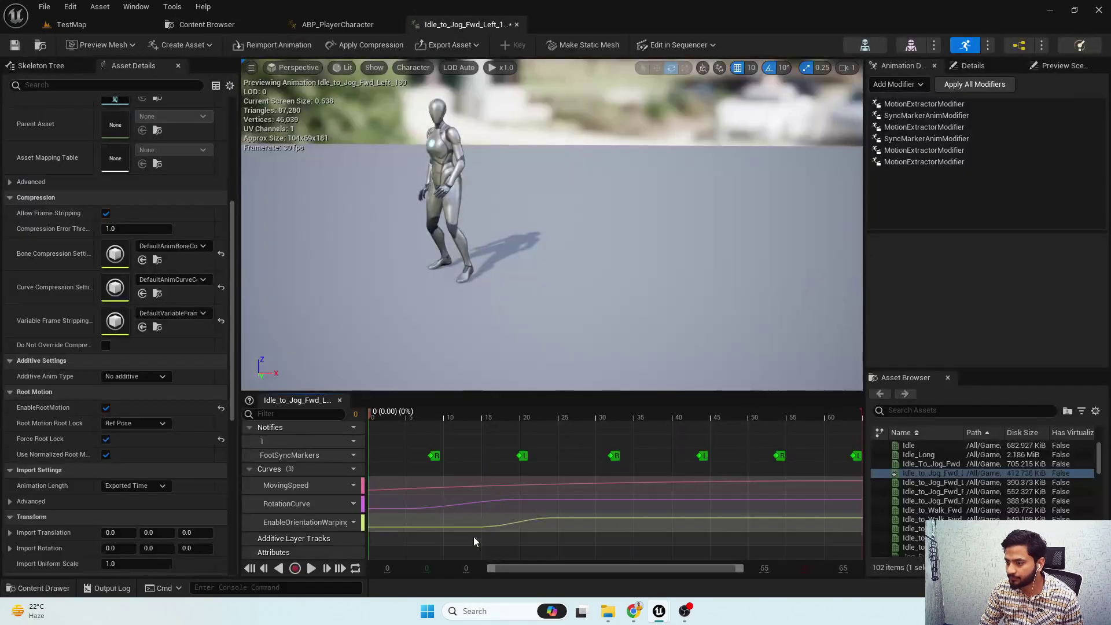
# - Paste the EnableOrientationWarping curve into Idle_to_Jog_Fwd_Right_90 and Idle_to_Jog_Fwd_Right_180
pyautogui.click(207, 24)
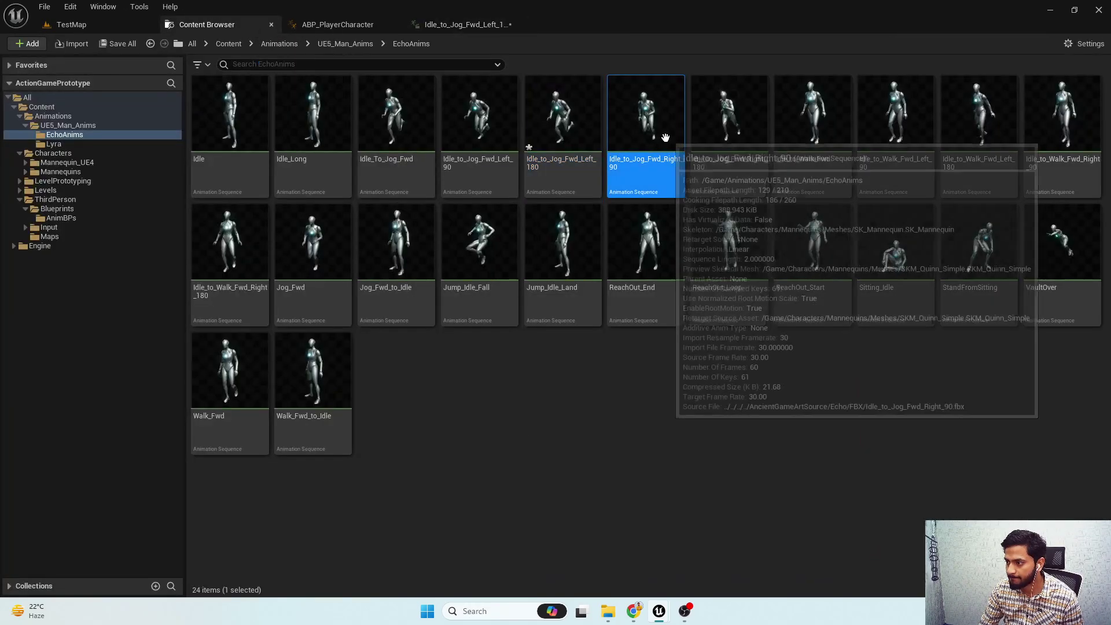
pyautogui.doubleClick(665, 137)
pyautogui.click(206, 25)
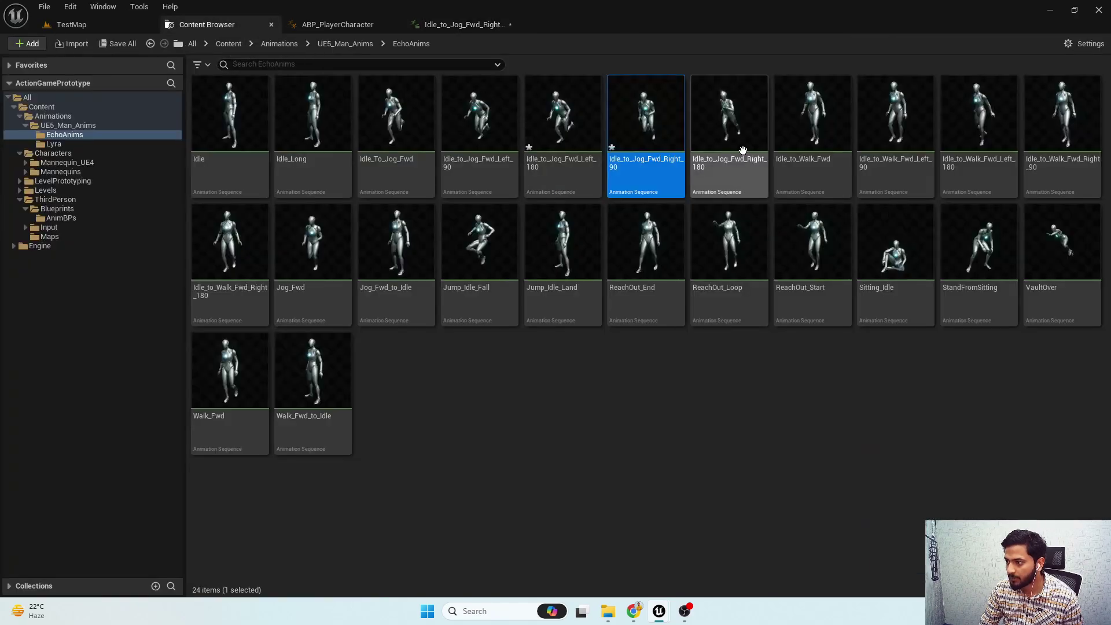
pyautogui.doubleClick(729, 139)
# - Paste the EnableOrientationWarping curve into Idle_to_Walk_Fwd and Idle_to_Walk_Fwd_Left_90
pyautogui.click(206, 24)
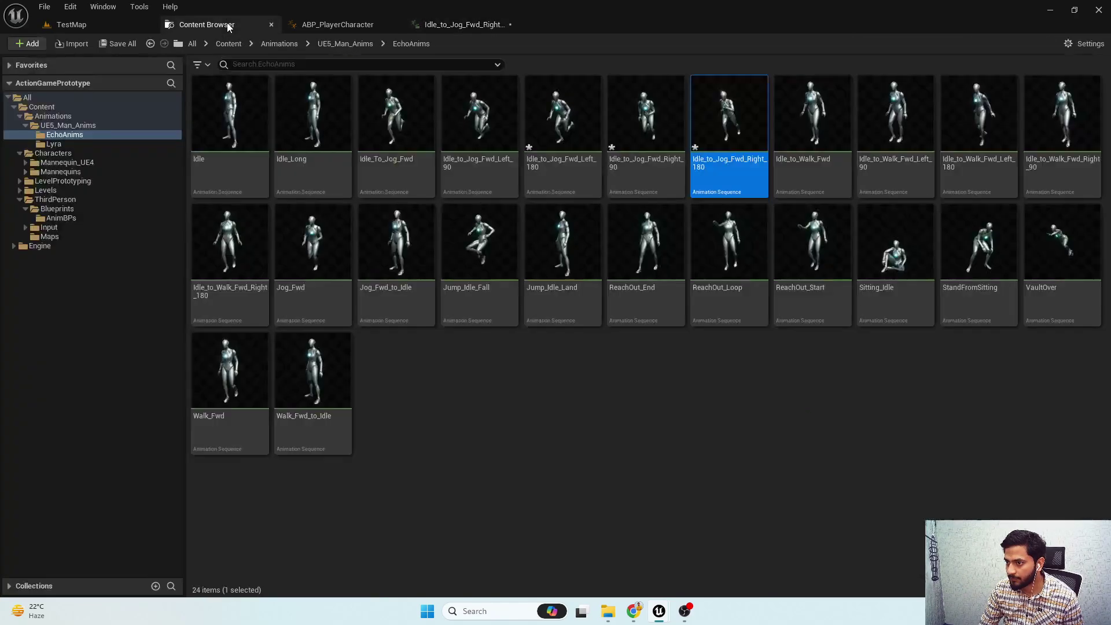
pyautogui.doubleClick(831, 179)
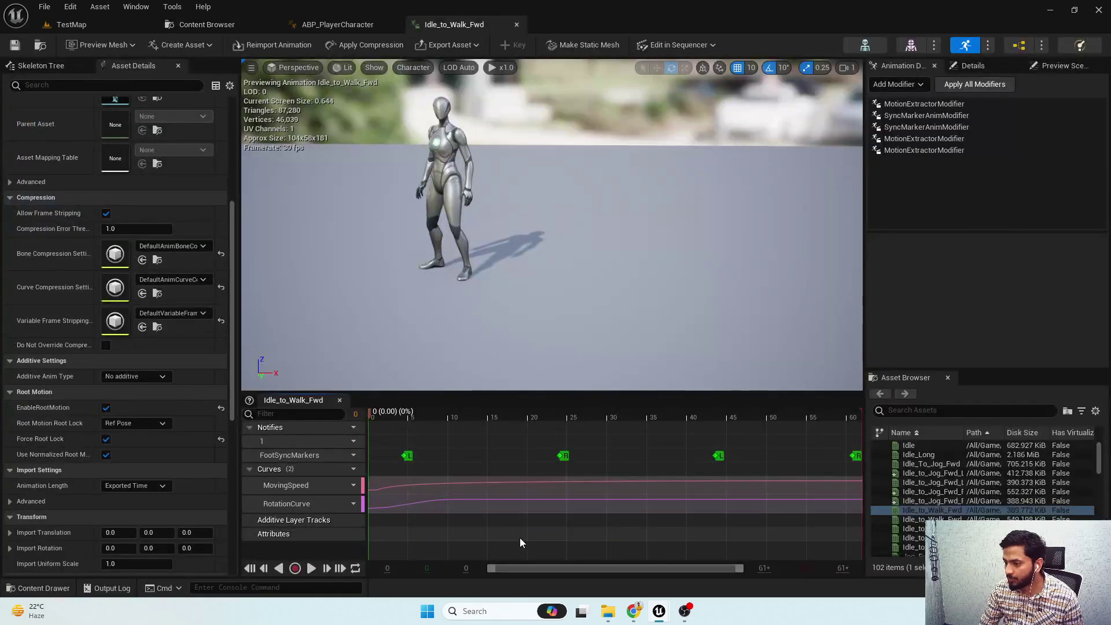
pyautogui.click(207, 24)
pyautogui.doubleClick(873, 153)
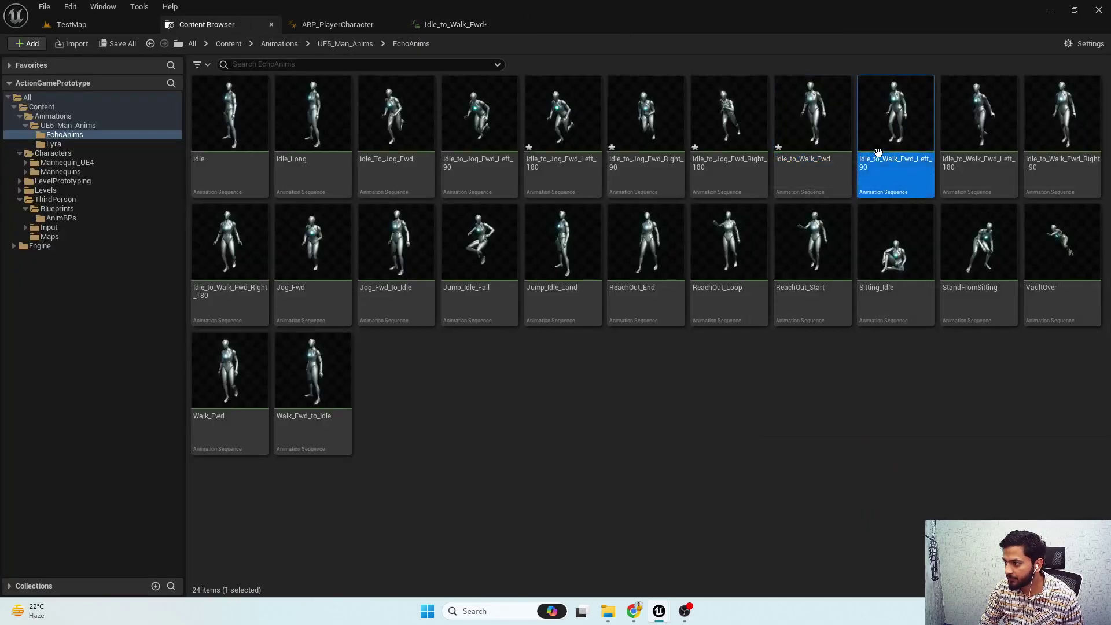
# - Paste the EnableOrientationWarping curve into Idle_to_Walk_Fwd_Left_180
pyautogui.click(227, 26)
pyautogui.doubleClick(987, 173)
pyautogui.hotkey('ctrl', 'v')
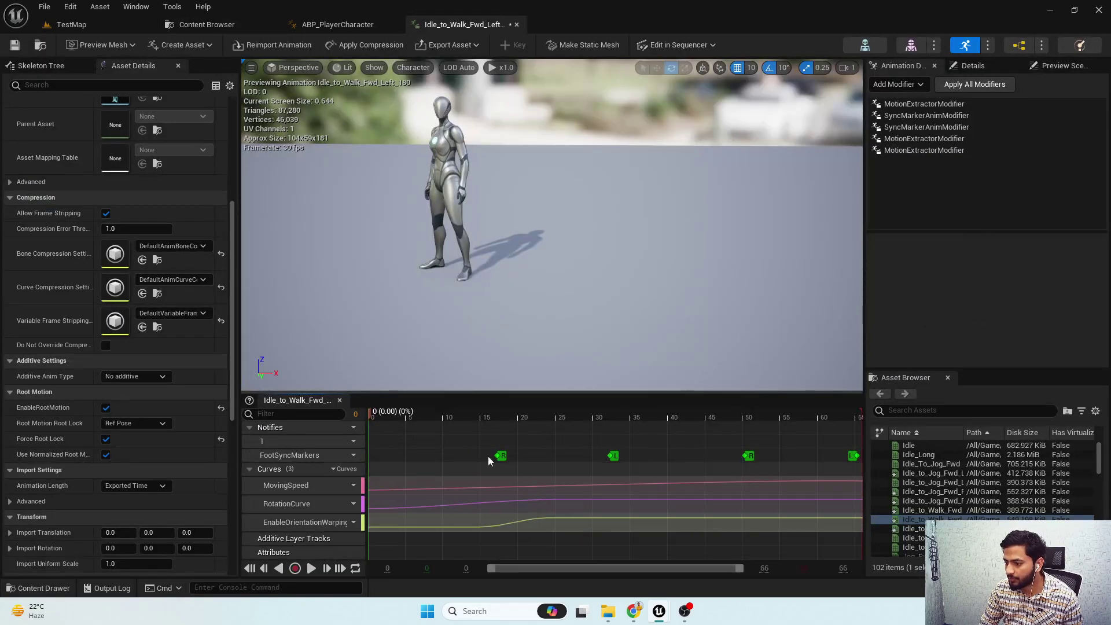
pyautogui.moveTo(228, 26); pyautogui.dragTo(261, 26)
pyautogui.doubleClick(954, 152)
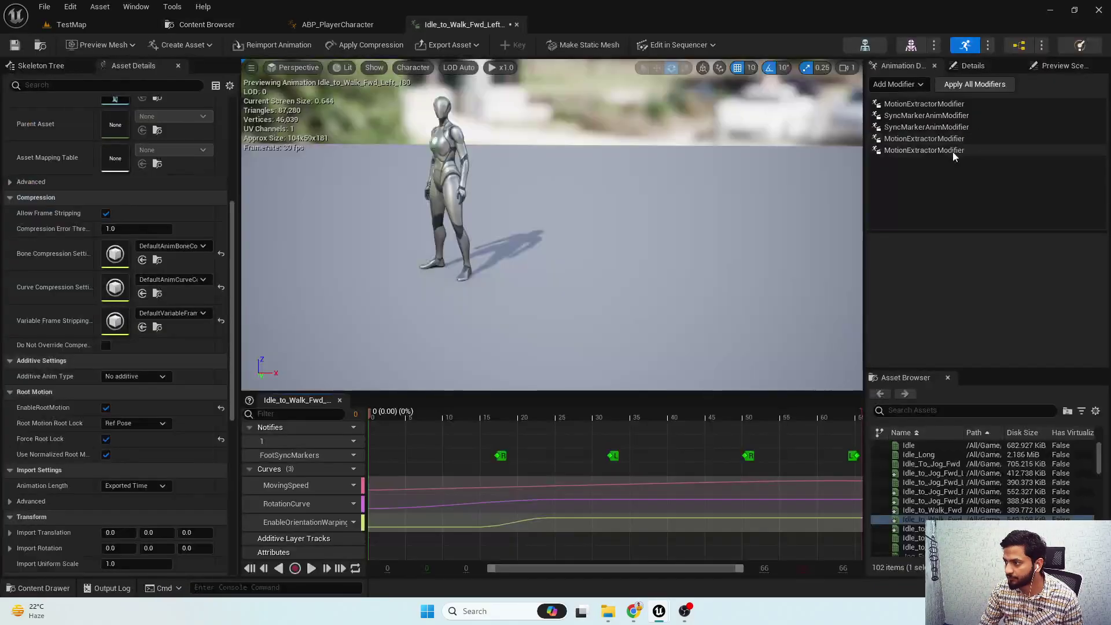
# - Paste the EnableOrientationWarping curve into Idle_to_Walk_Fwd_Right_90 and Idle_to_Walk_Fwd_Right_180
pyautogui.click(207, 24)
pyautogui.doubleClick(1061, 162)
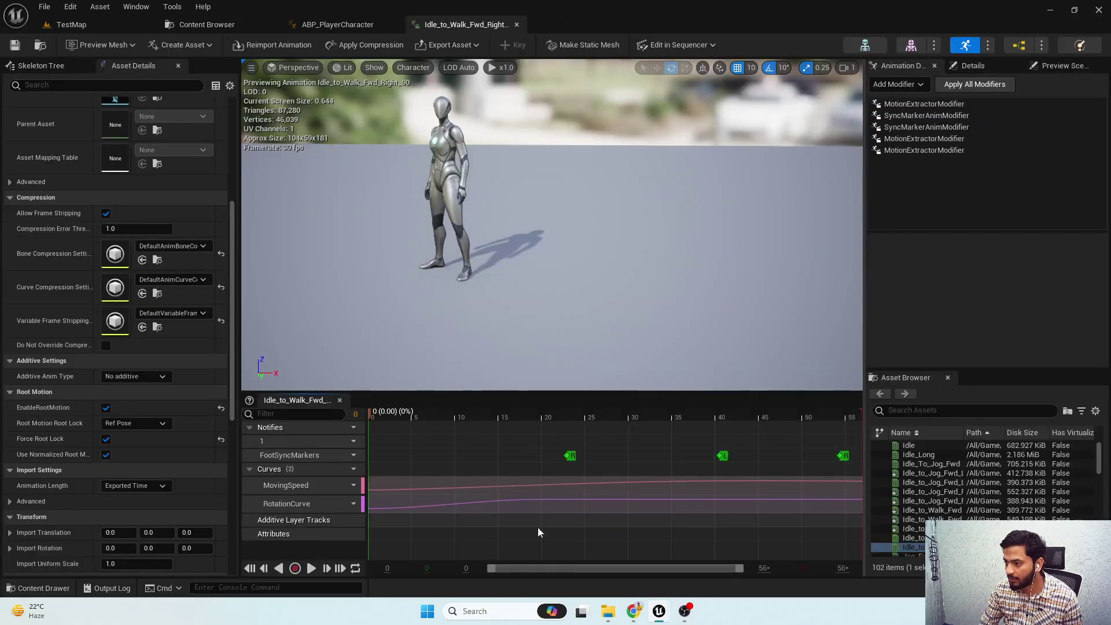
pyautogui.click(237, 18)
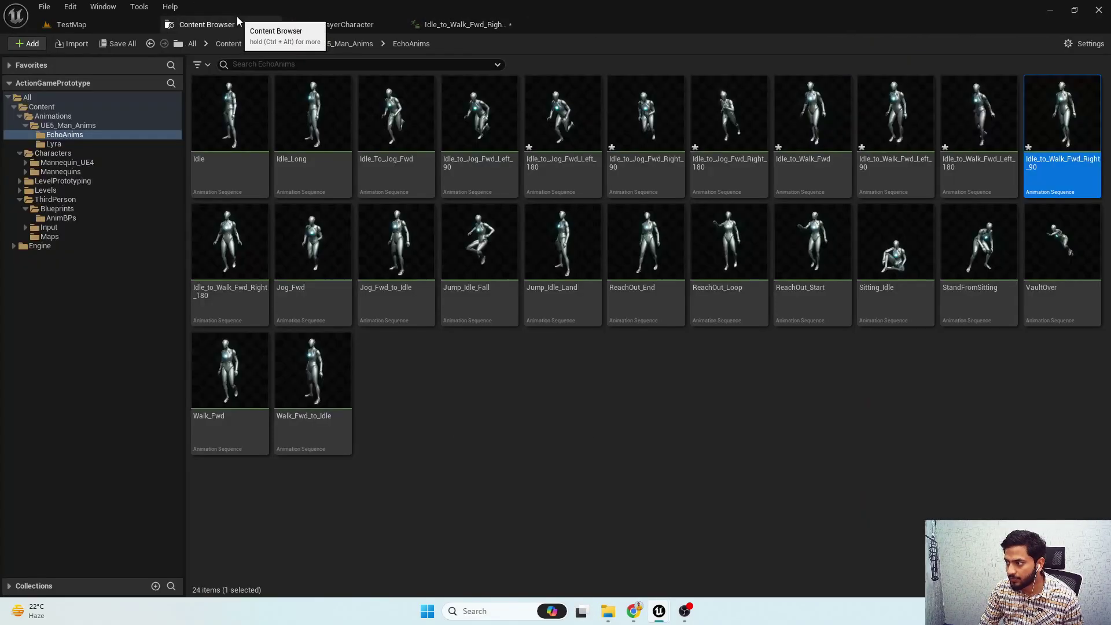
pyautogui.doubleClick(241, 236)
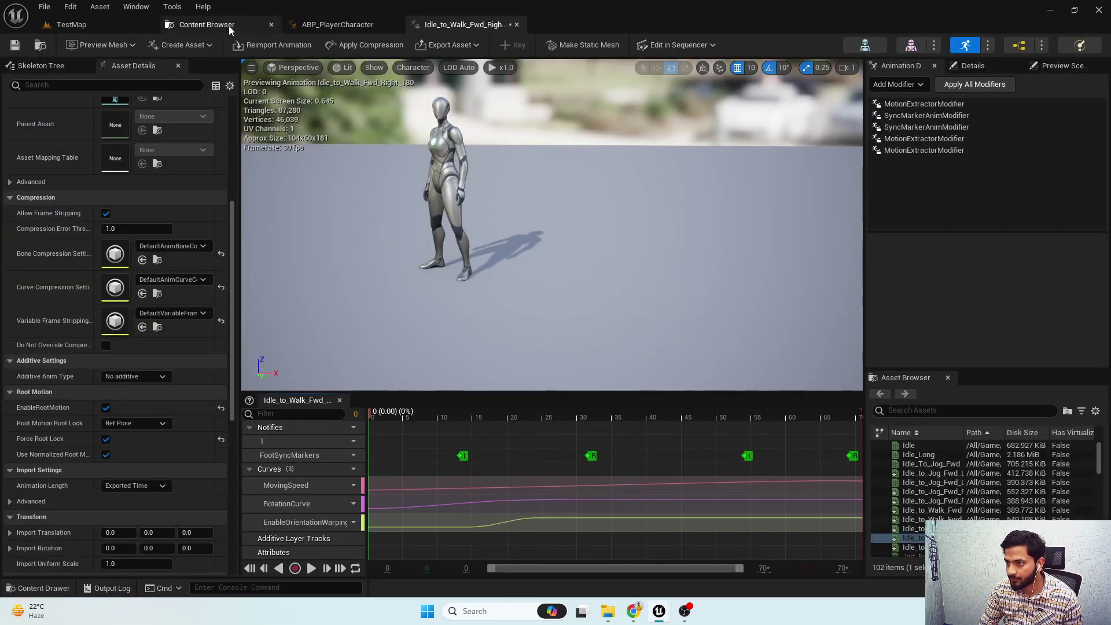
# - Save all the modified jog-start and walk-start animations
pyautogui.click(230, 28)
pyautogui.click(118, 44)
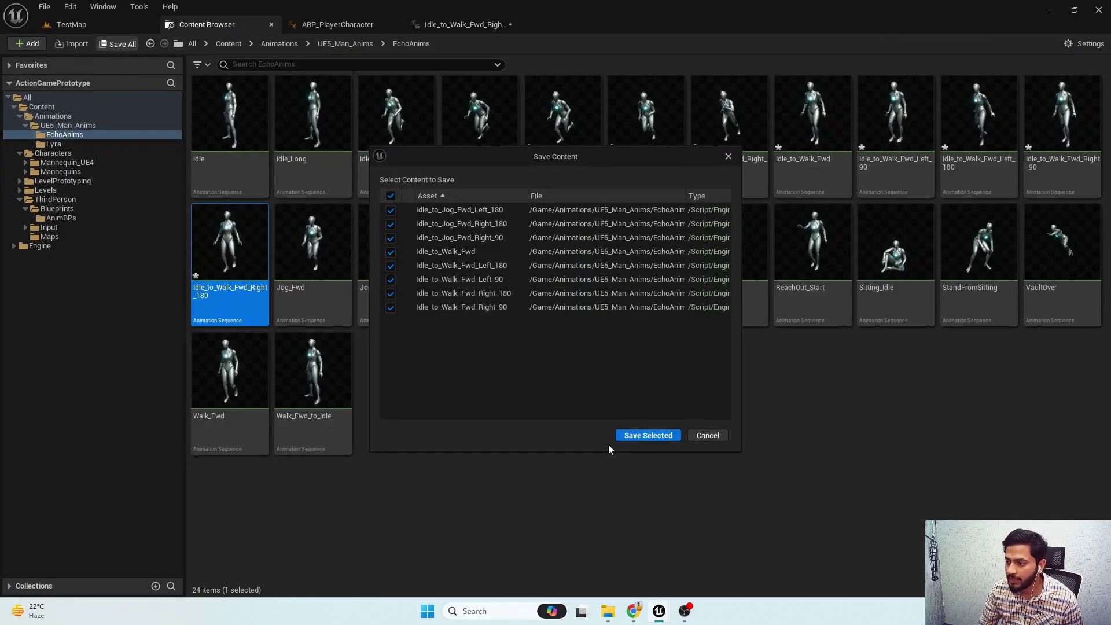
pyautogui.click(640, 435)
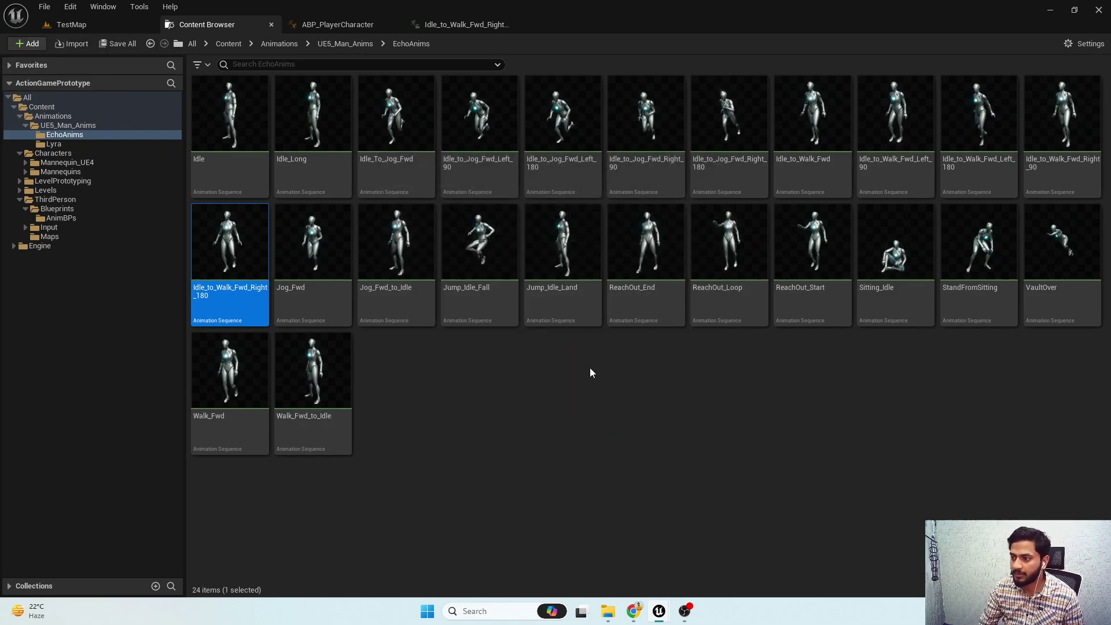